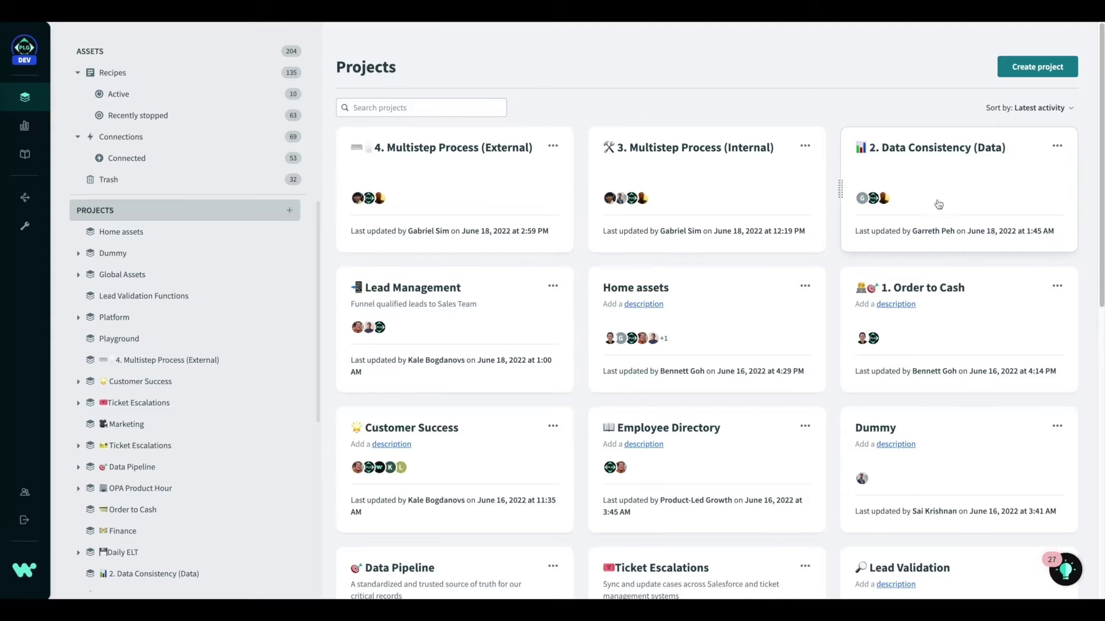
# Step: In 4. Multistep Process (External), create the app-triggered recipe 'Process incoming purchase orders from Orderful (EDI)'
pyautogui.click(477, 195)
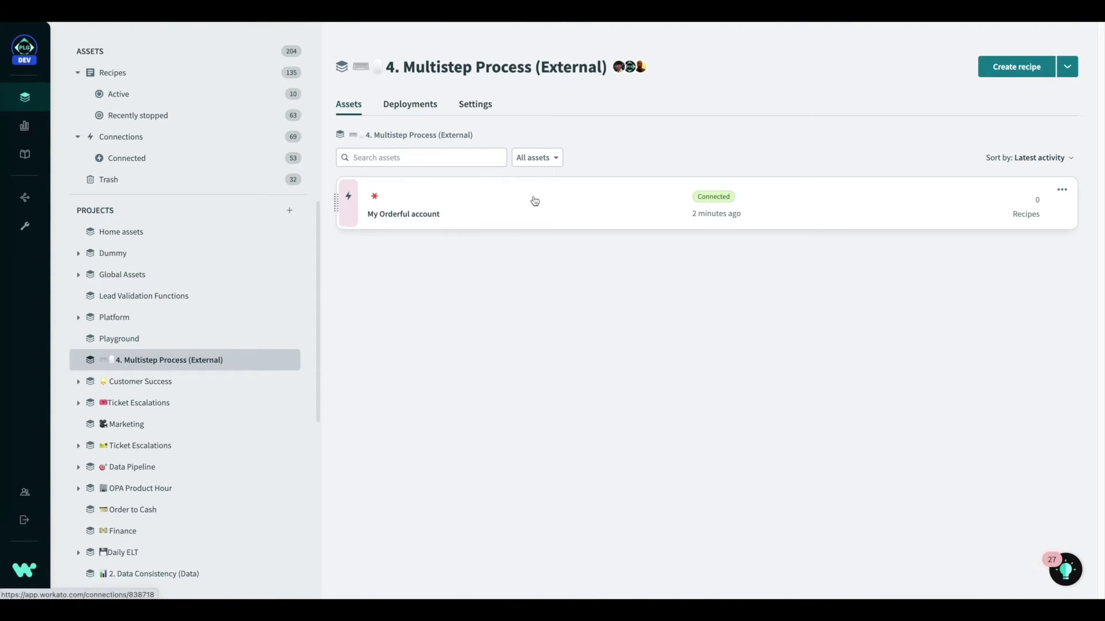
pyautogui.click(1067, 66)
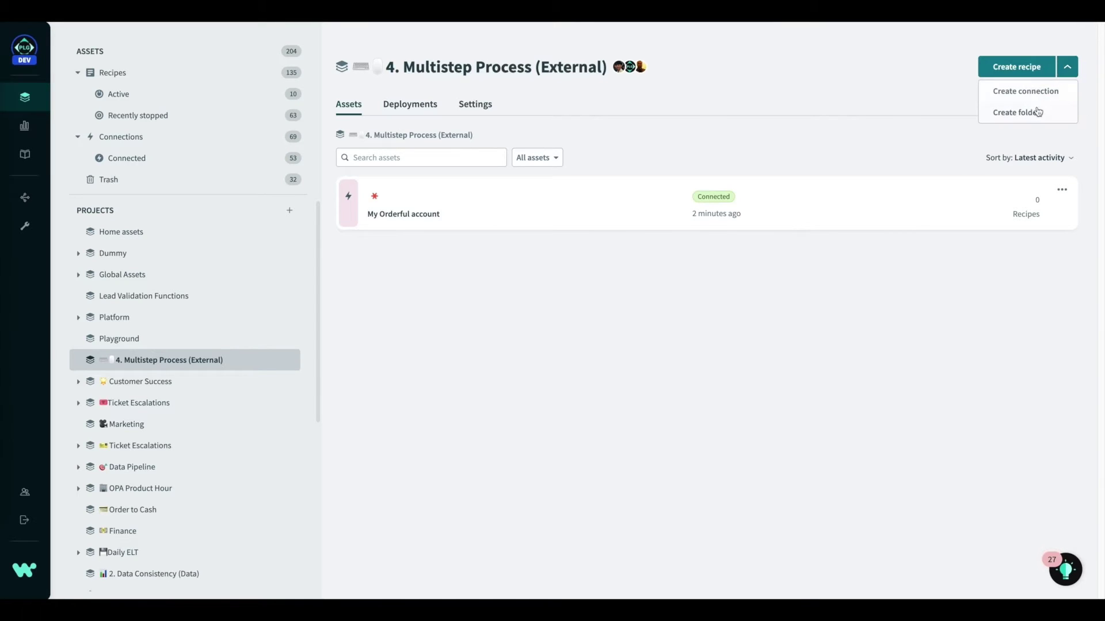
pyautogui.click(1016, 66)
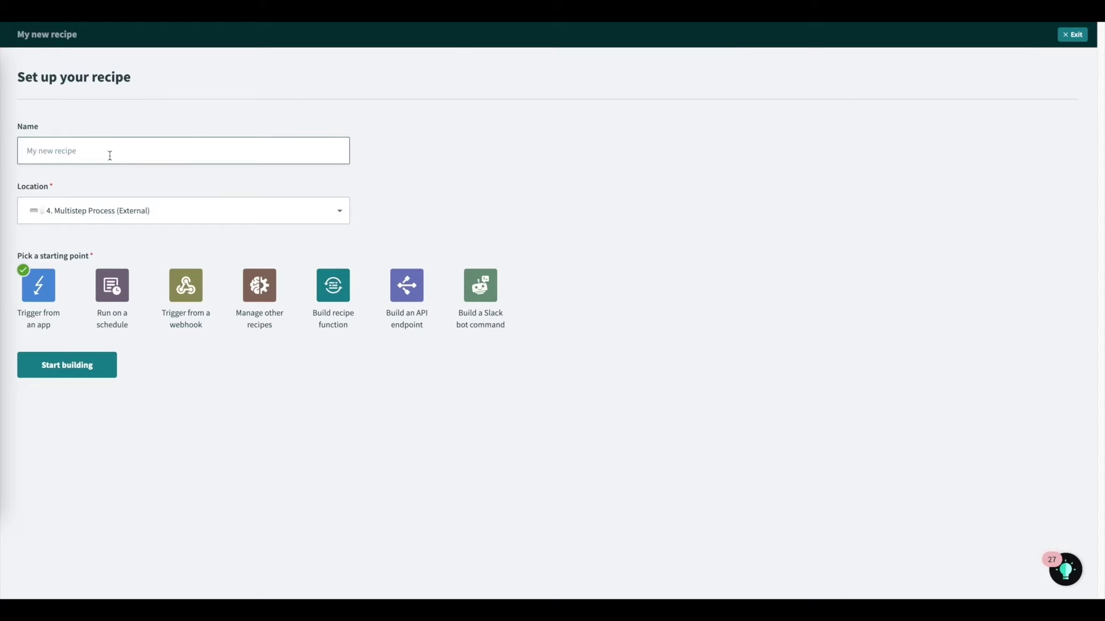
pyautogui.write('Process incoming purchase orders from Orderful (EDI)')
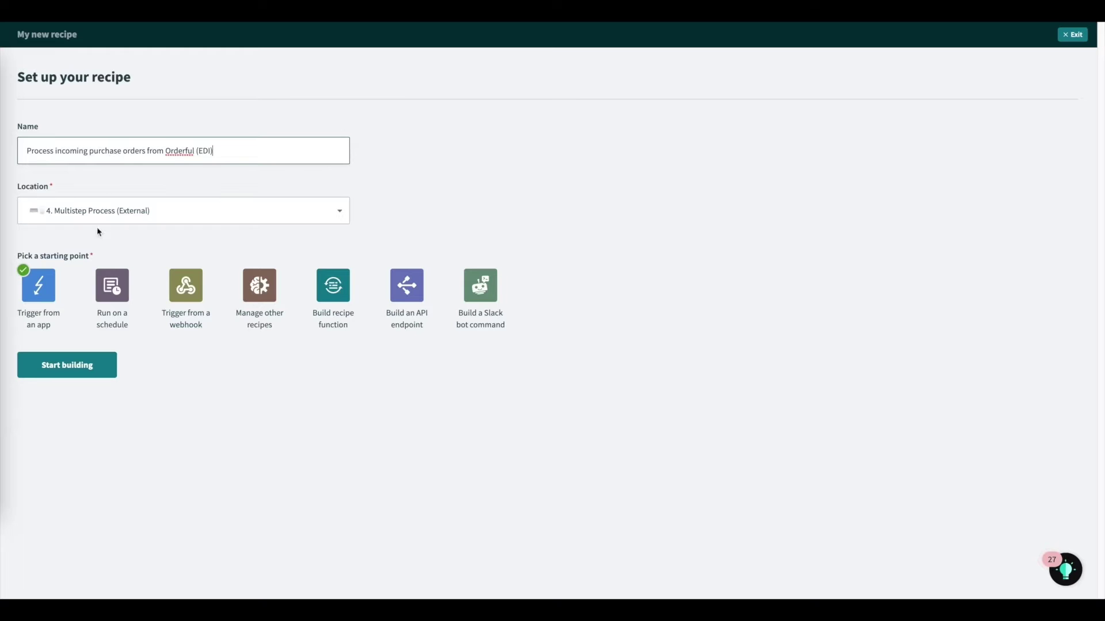
pyautogui.click(72, 363)
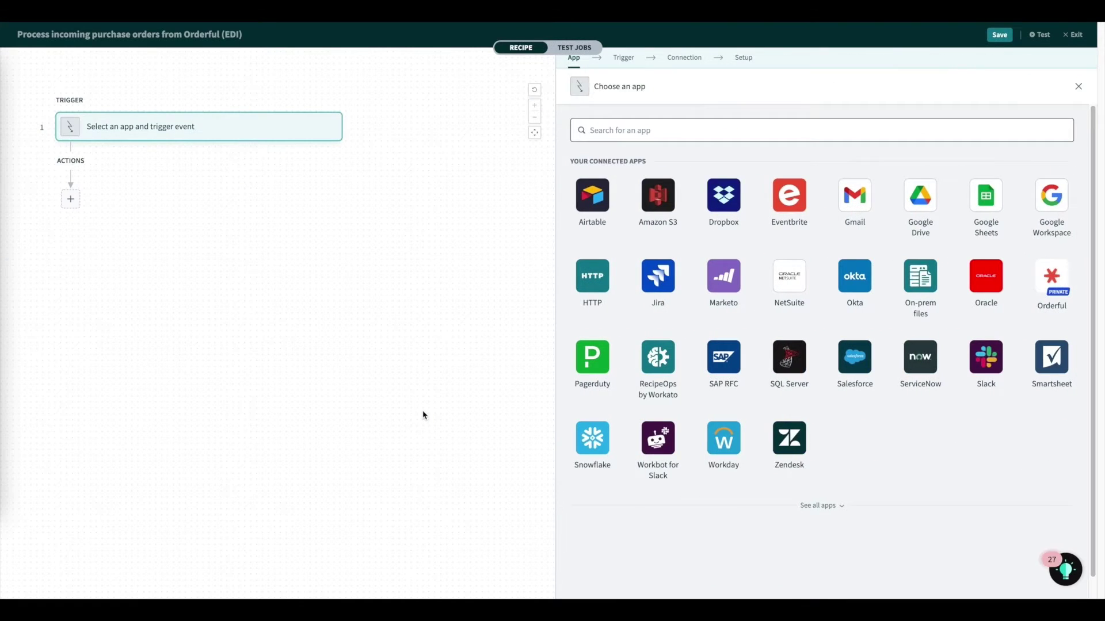
# Step: Choose Orderful as the trigger app and connect it using the account's API key
pyautogui.write('orderful')
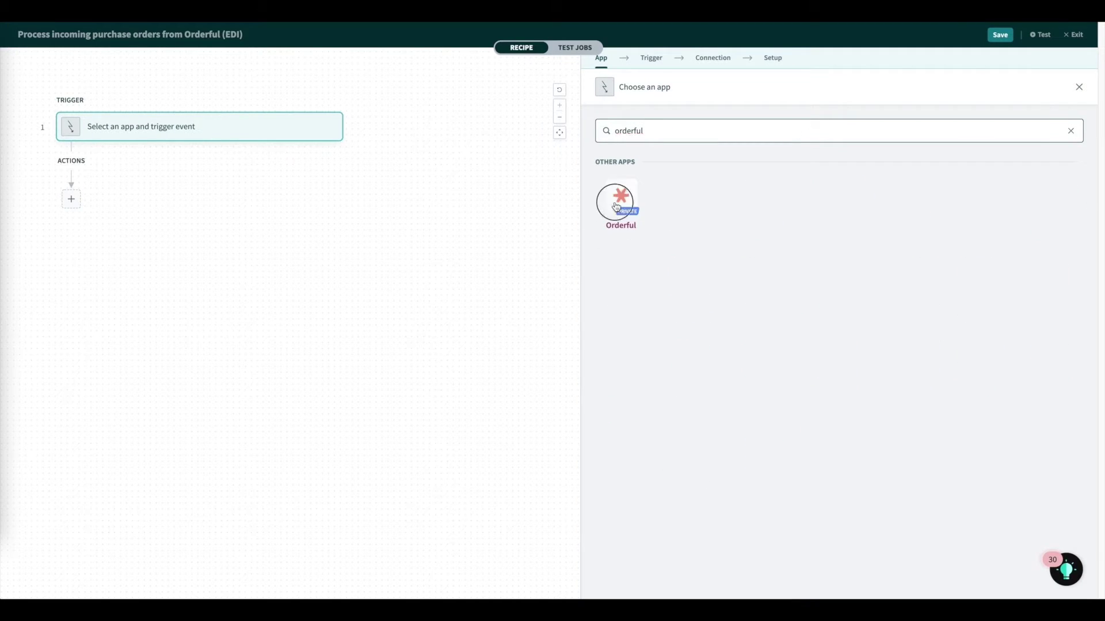
pyautogui.click(618, 200)
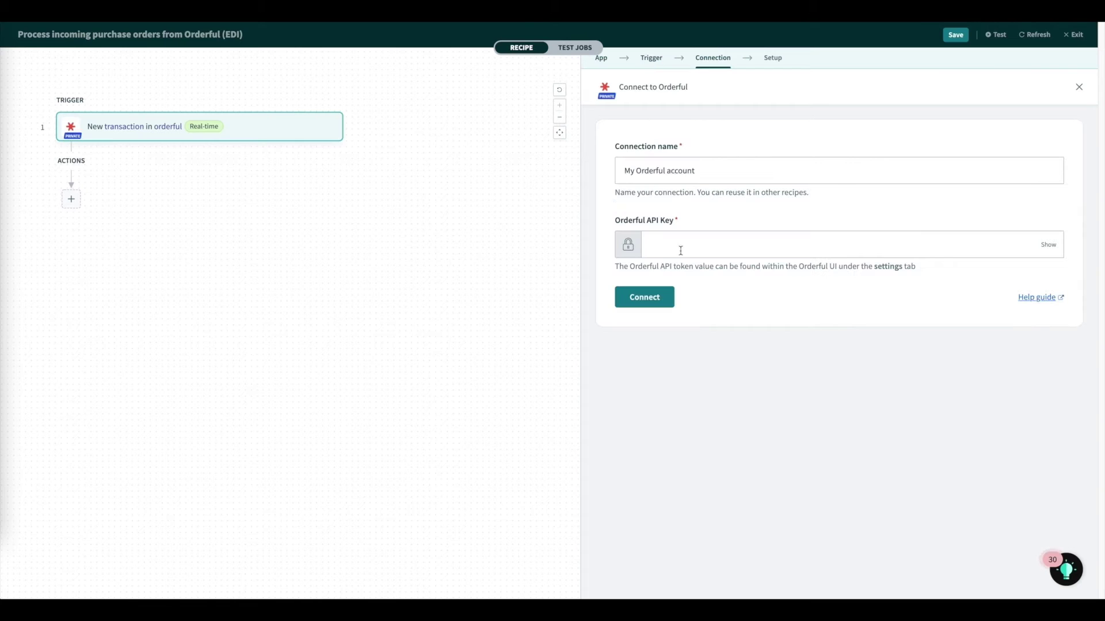
pyautogui.click(702, 253)
pyautogui.hotkey('ctrl', 'v')
pyautogui.click(637, 300)
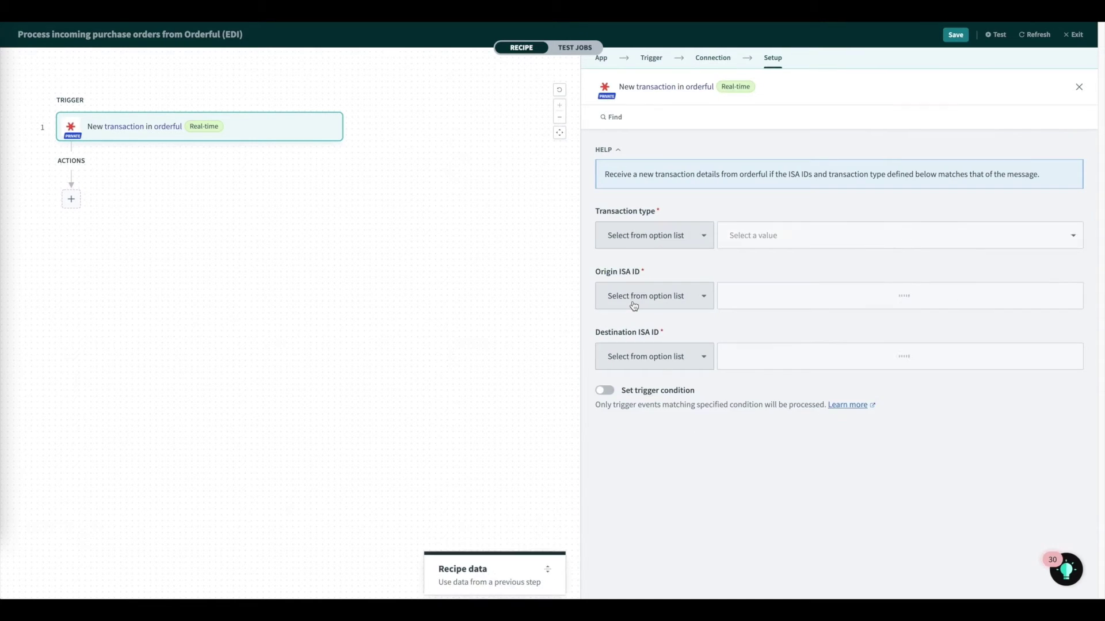
# Step: Filter the trigger to 850 PURCHASE ORDER transactions, Origin ISA ID WALMART, Destination ISA ID APPLE
pyautogui.click(763, 240)
pyautogui.write('850')
pyautogui.click(807, 266)
pyautogui.click(797, 292)
pyautogui.write('WALMART')
pyautogui.click(756, 350)
pyautogui.write('APPLE')
pyautogui.click(476, 309)
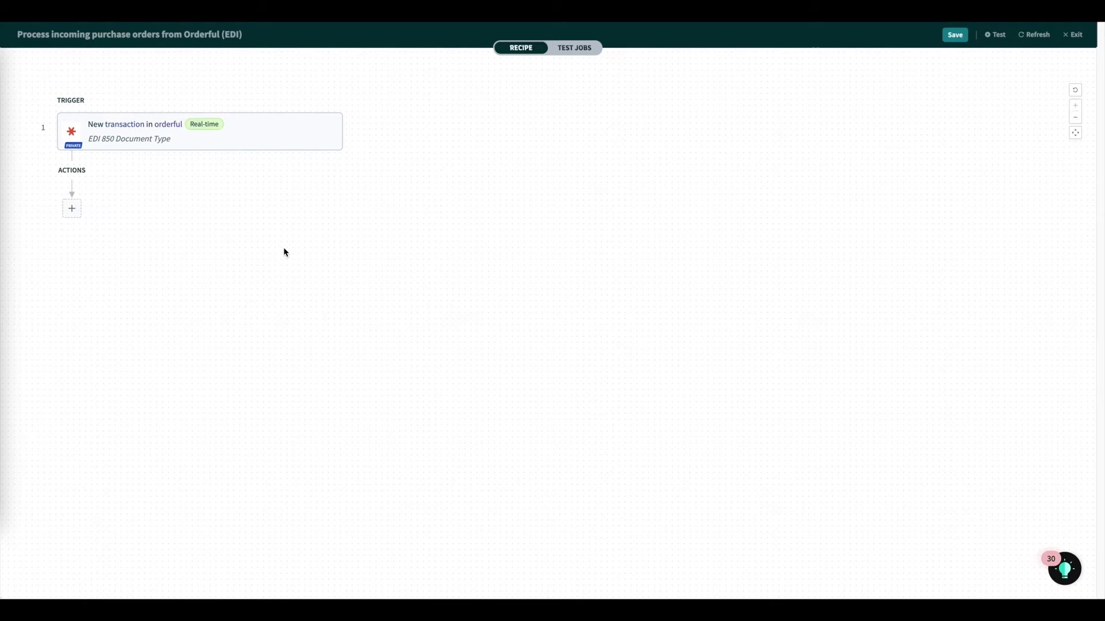
# Step: Add an Orderful Accept transaction step with the trigger's ID and status reason ACK_ACCEPTED
pyautogui.click(72, 208)
pyautogui.click(77, 236)
pyautogui.click(983, 276)
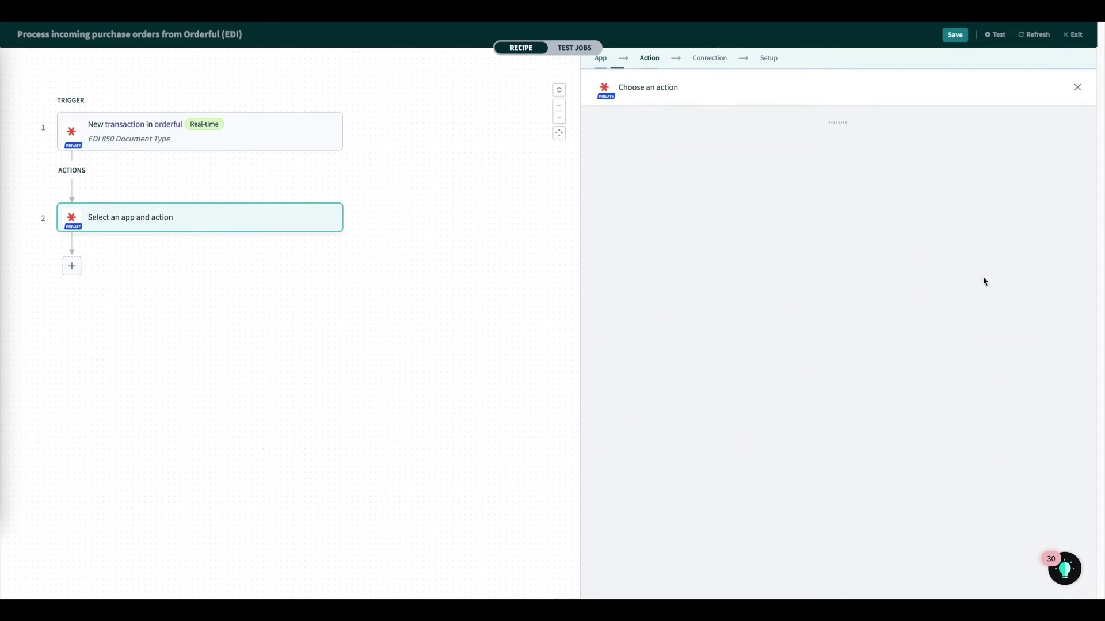
pyautogui.click(719, 185)
pyautogui.click(656, 180)
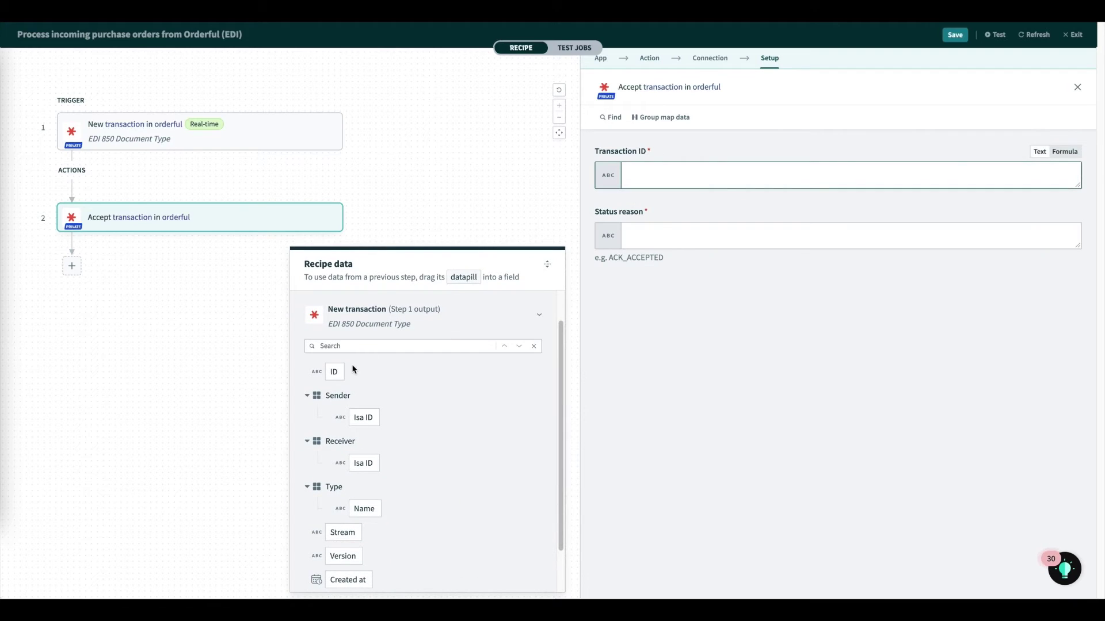
pyautogui.click(334, 372)
pyautogui.click(657, 243)
pyautogui.write('ACK_ACCEPTED')
pyautogui.click(504, 219)
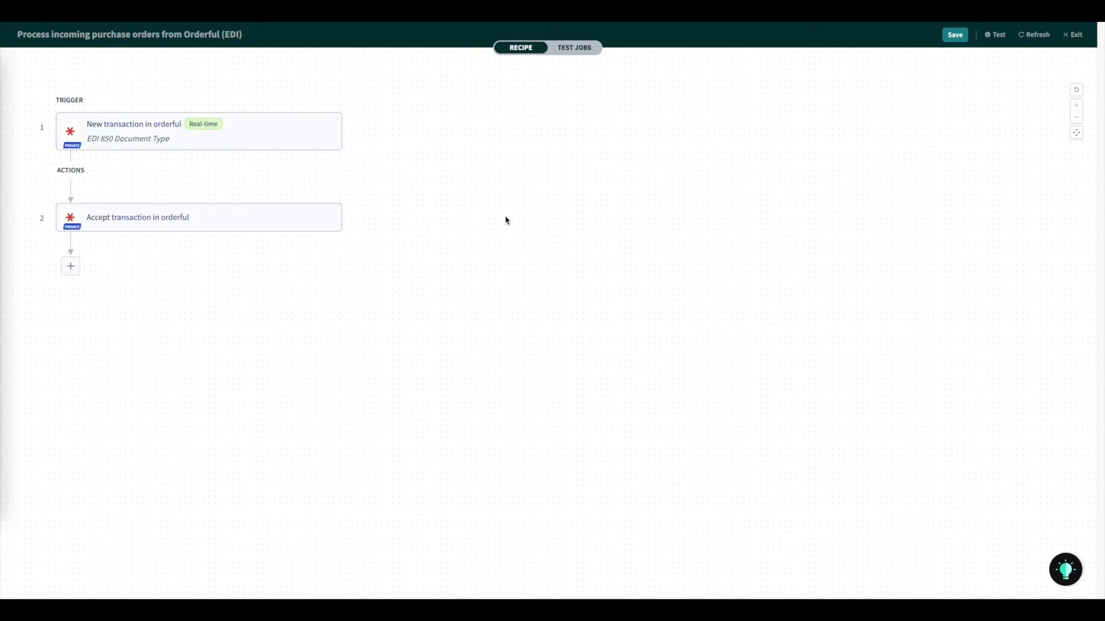
# Step: Add step 3 as a PubSub by Workato publish action with Message topic Purchase Order
pyautogui.click(71, 266)
pyautogui.click(78, 295)
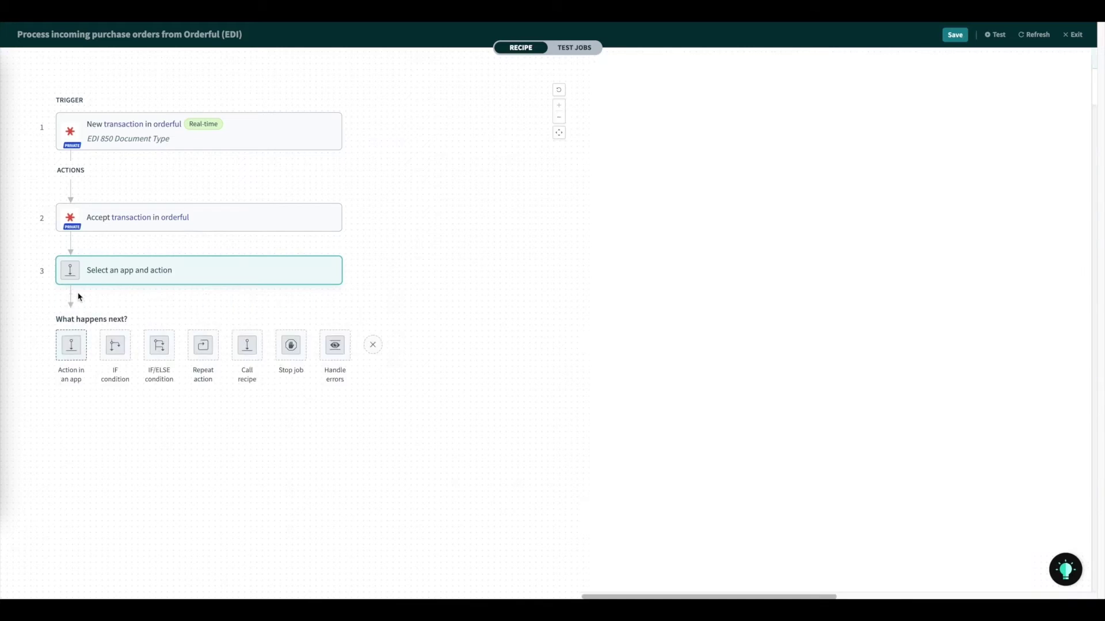
pyautogui.write('pubsub')
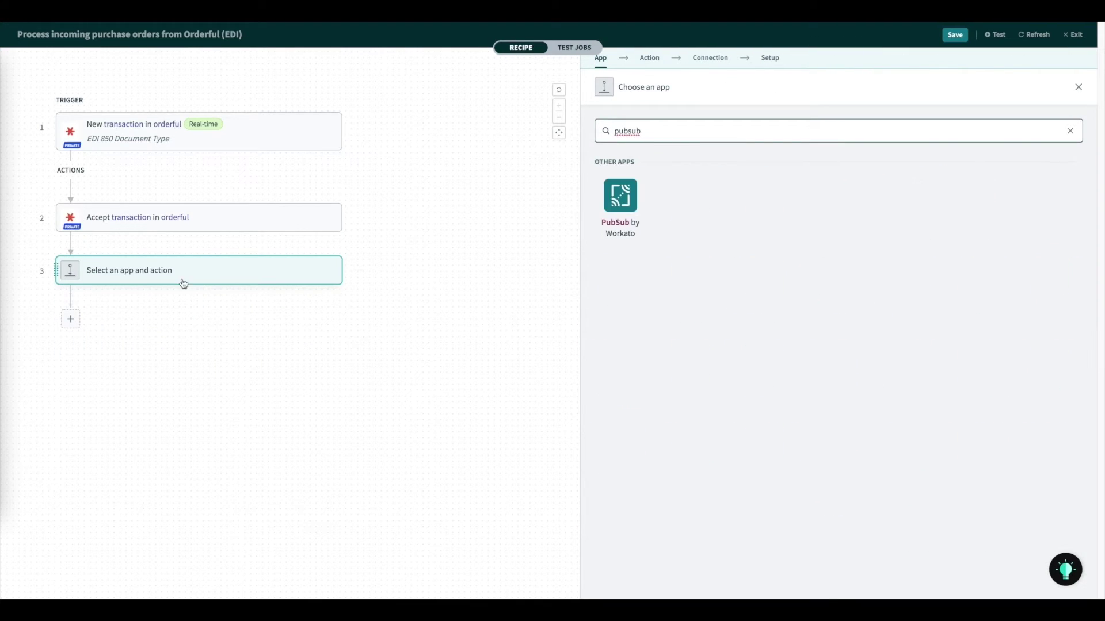
pyautogui.click(620, 198)
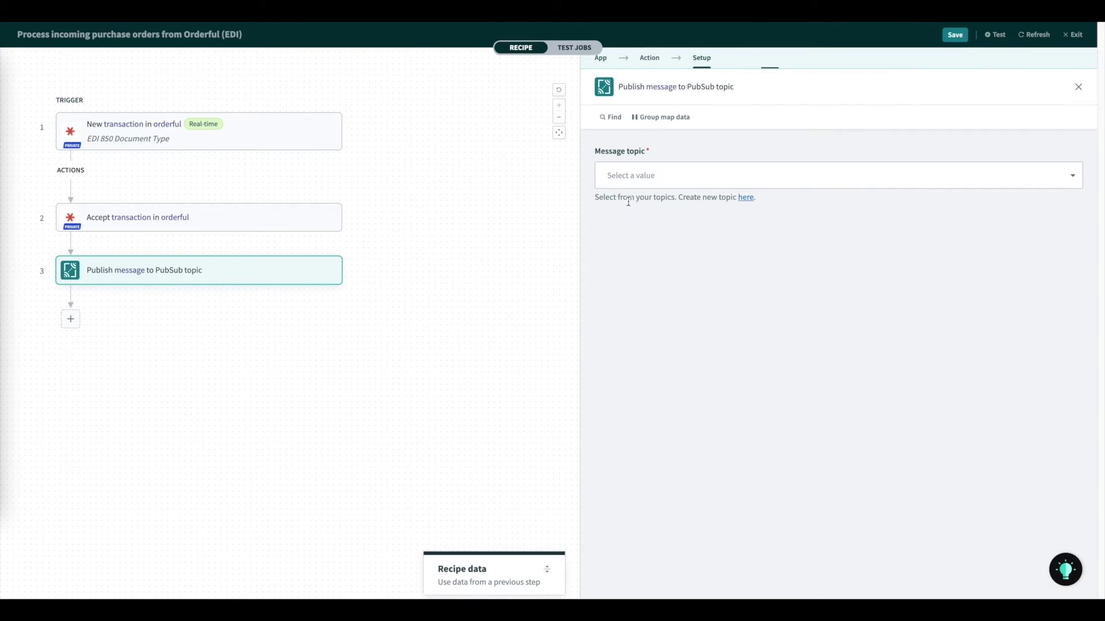
pyautogui.click(701, 186)
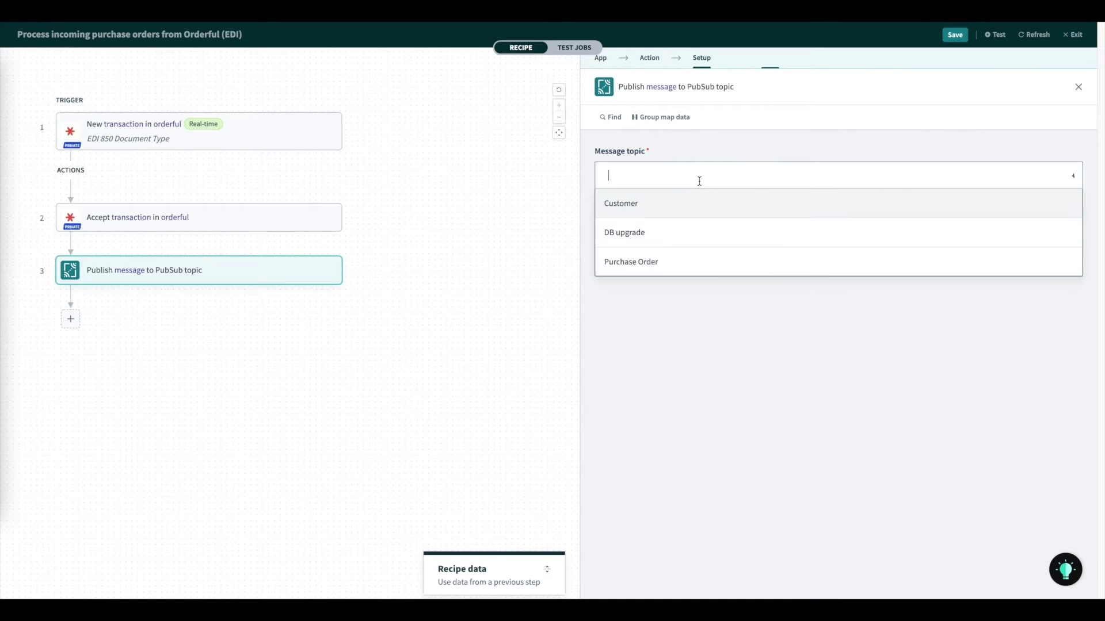
pyautogui.click(680, 264)
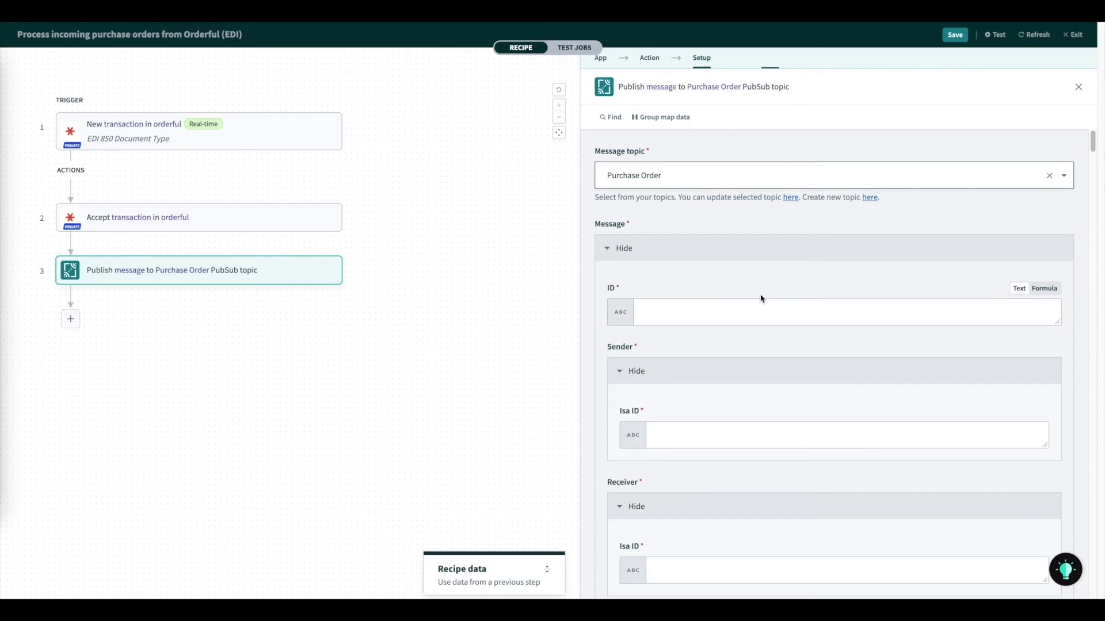
pyautogui.scroll(-3, 783, 332)
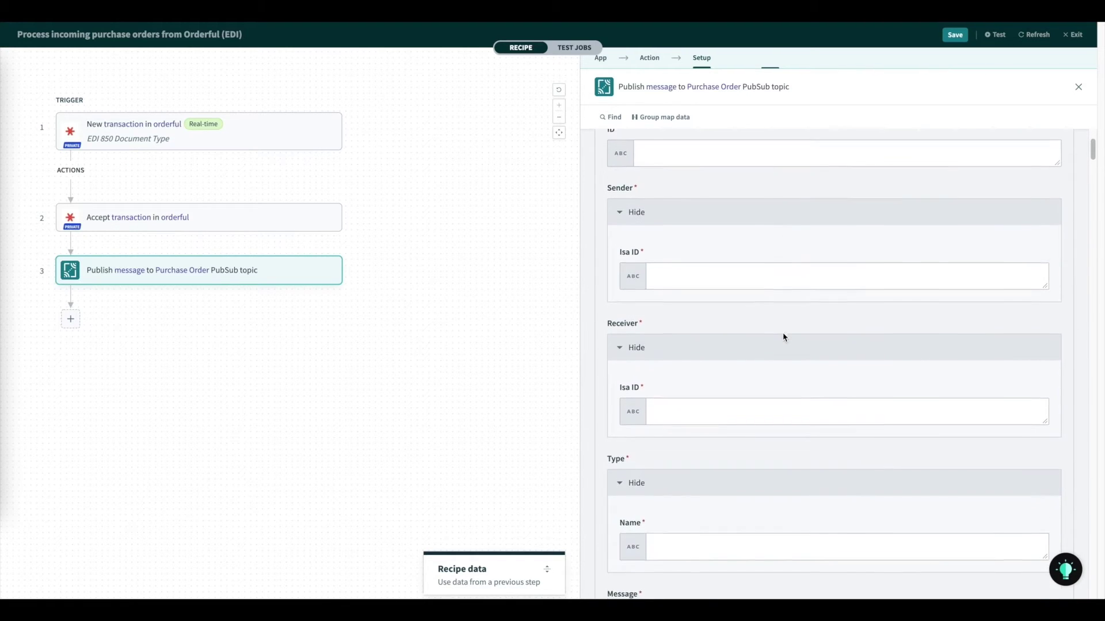
pyautogui.scroll(-8, 784, 337)
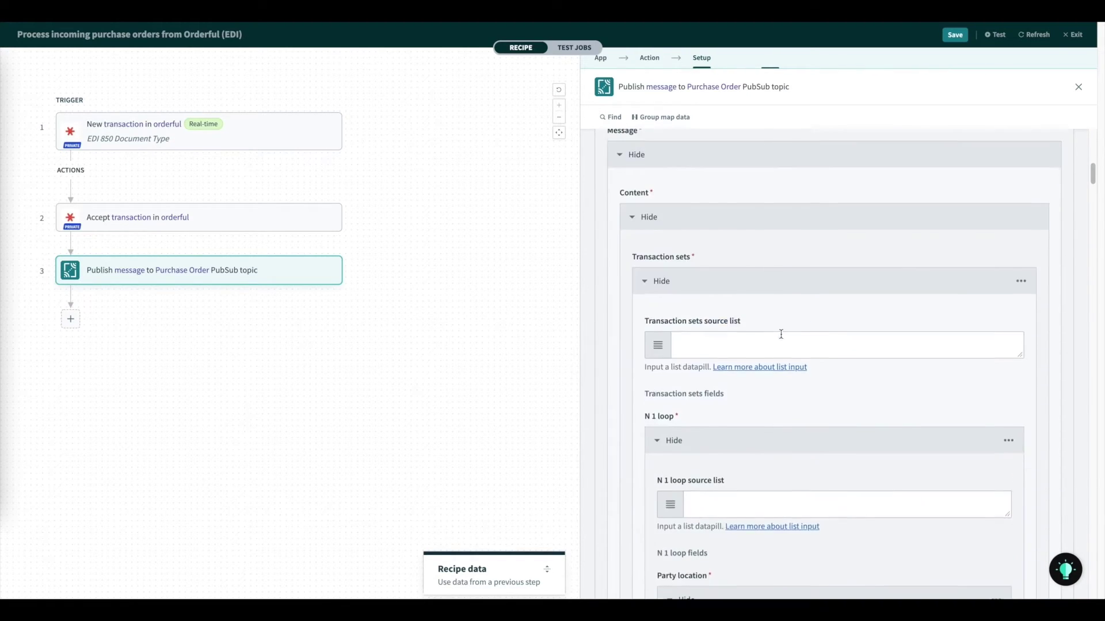
pyautogui.scroll(10, 781, 334)
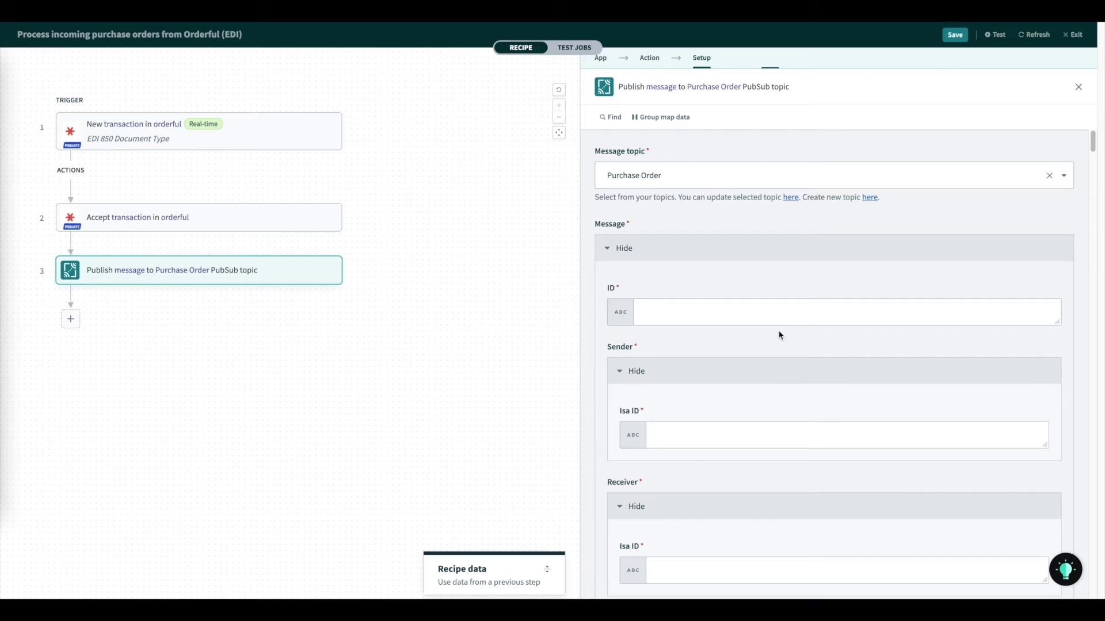
# Step: Group-map the Message from New transaction, apply all 83 mappings, and save the recipe
pyautogui.click(665, 117)
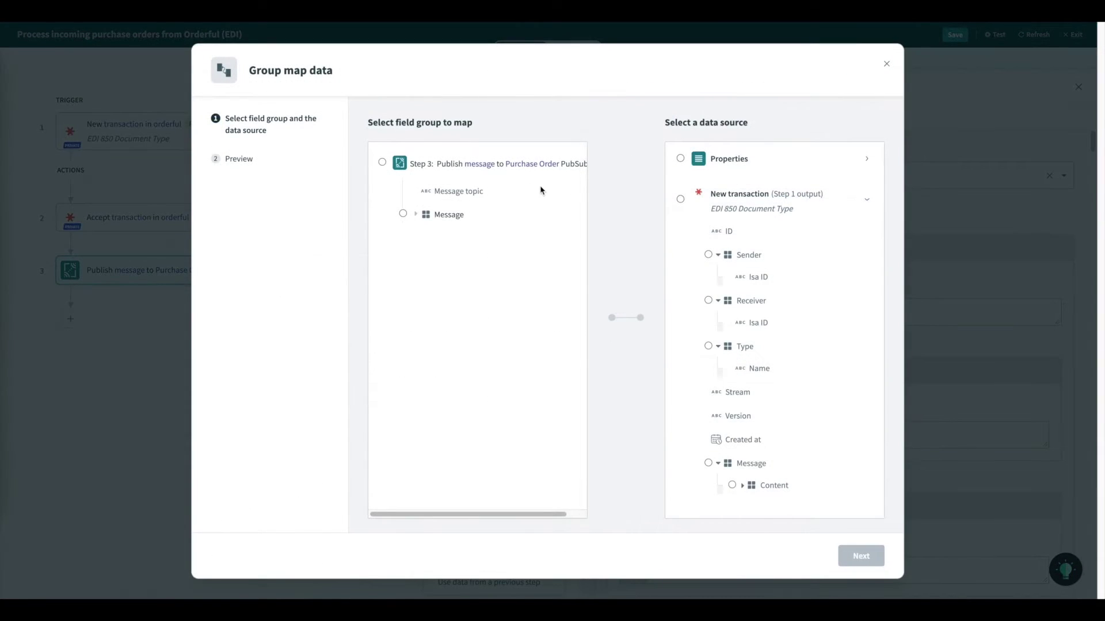
pyautogui.click(403, 214)
pyautogui.click(681, 200)
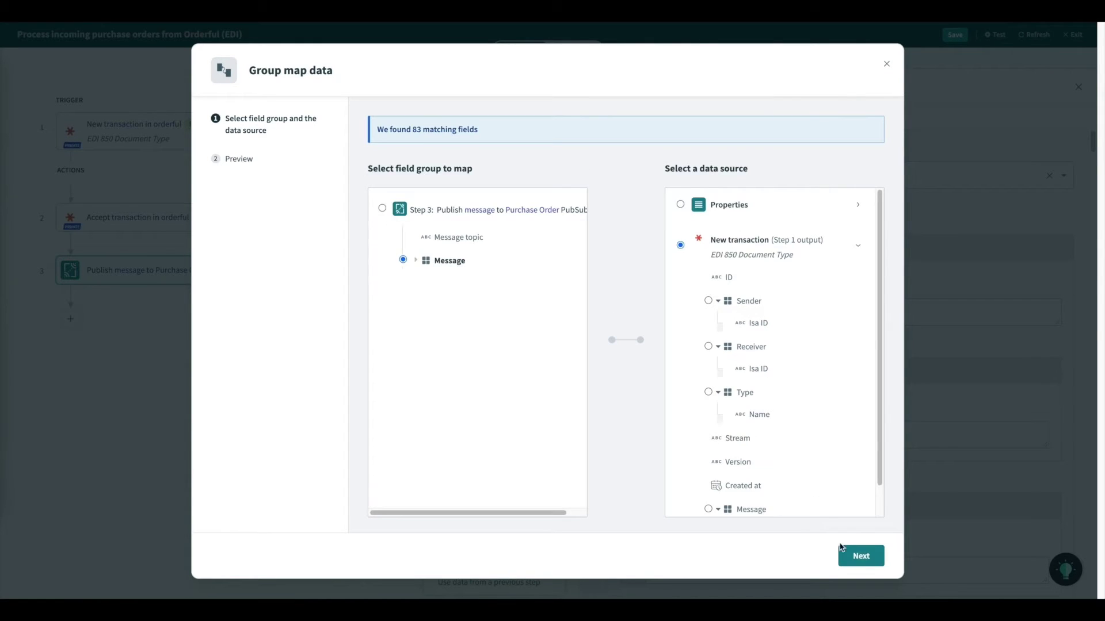
pyautogui.click(855, 565)
pyautogui.scroll(-10, 817, 377)
pyautogui.click(844, 557)
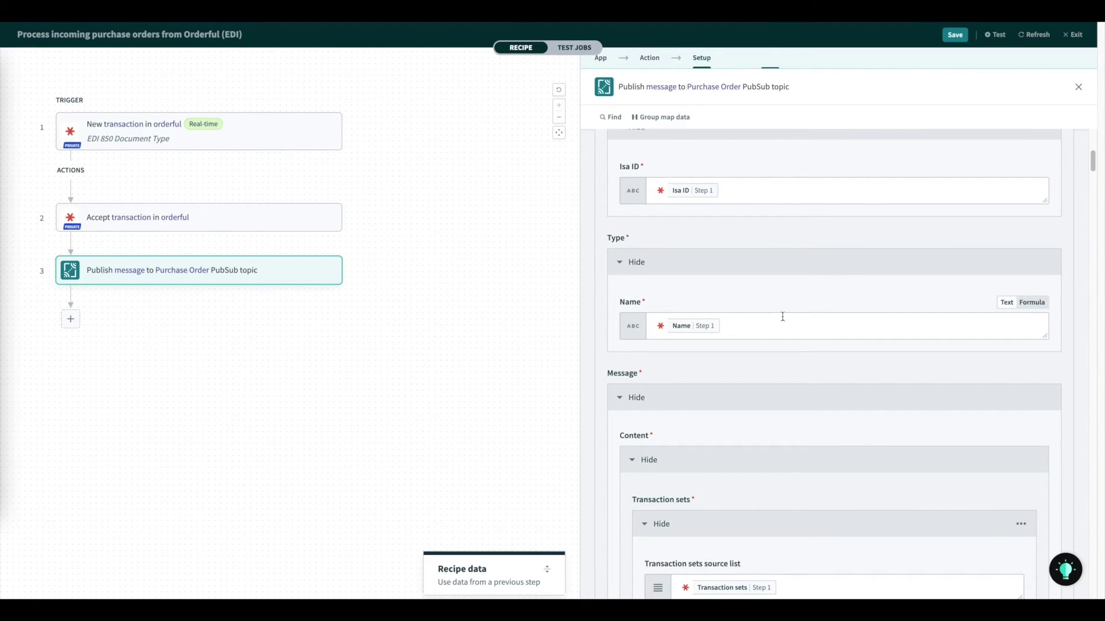
pyautogui.click(954, 35)
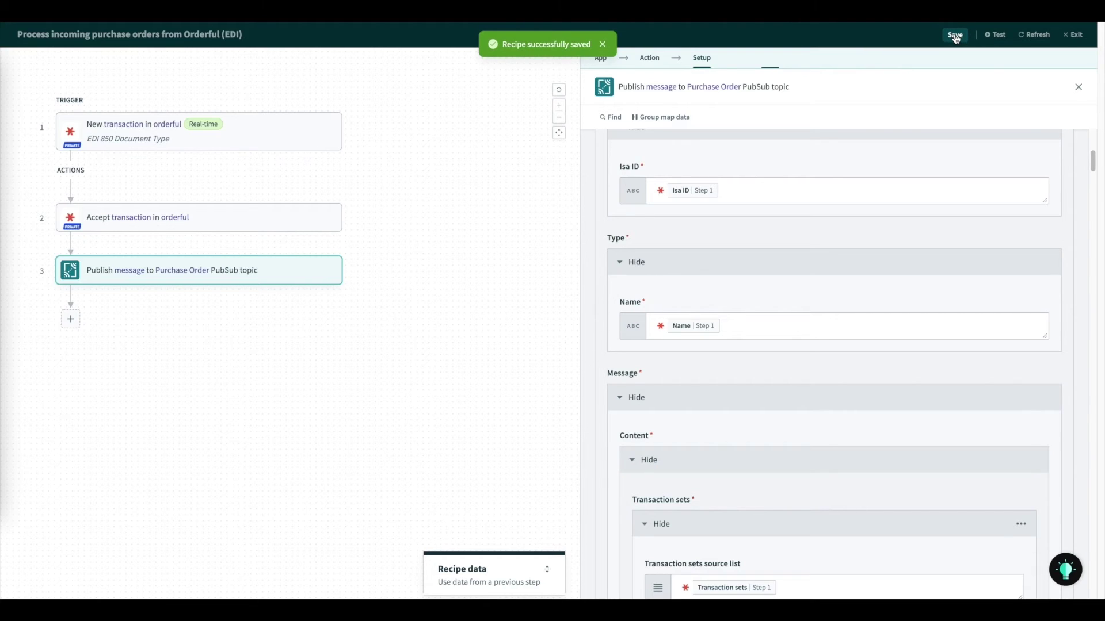
# Step: Go to the recipe's Jobs page, start the recipe, and open a completed job's details
pyautogui.click(1072, 34)
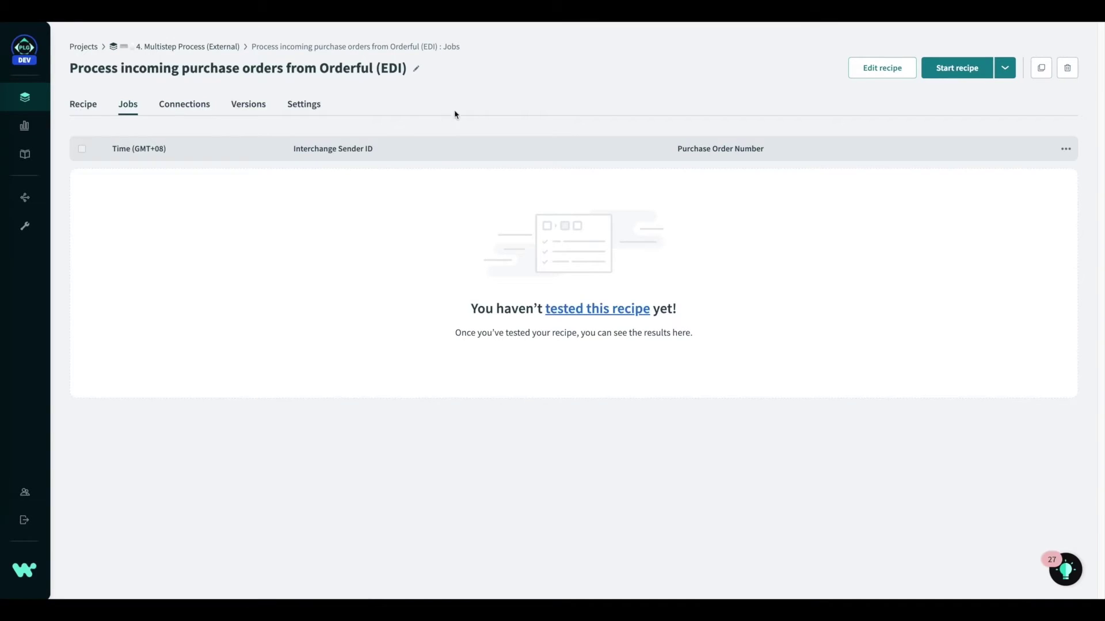
pyautogui.click(956, 68)
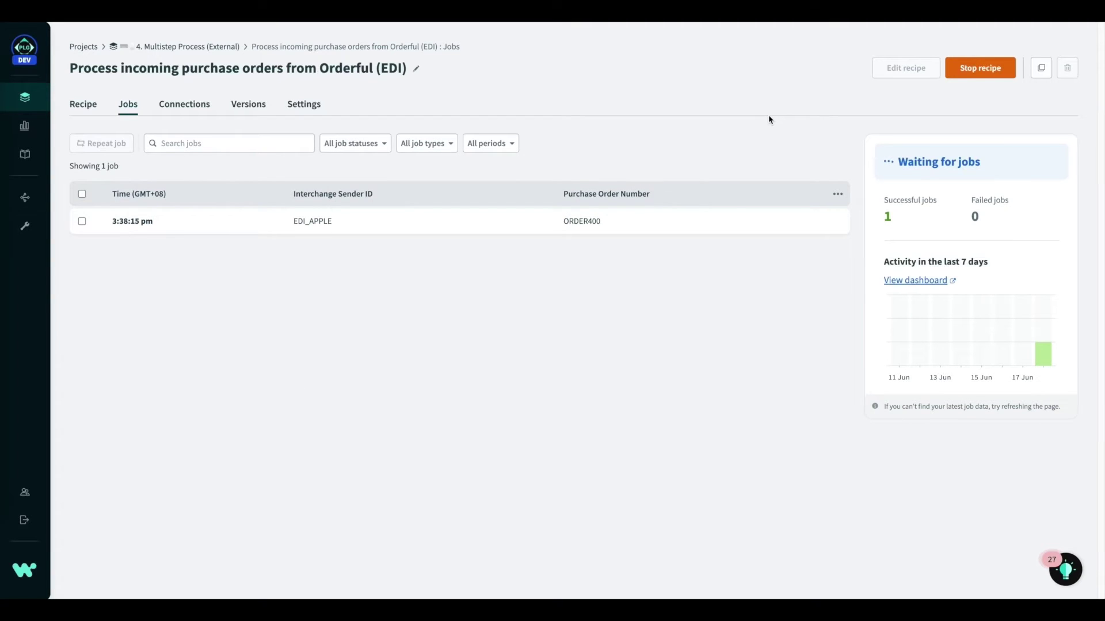
pyautogui.click(305, 228)
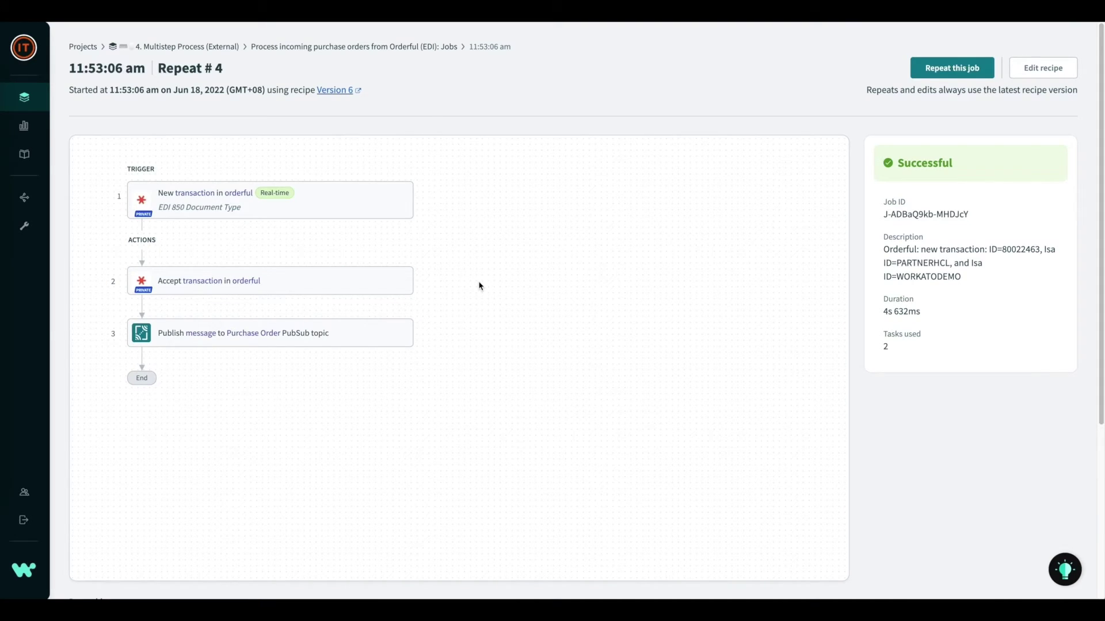
# Step: Open the trigger step's Output and expand the full 850 purchase order transaction data
pyautogui.click(259, 205)
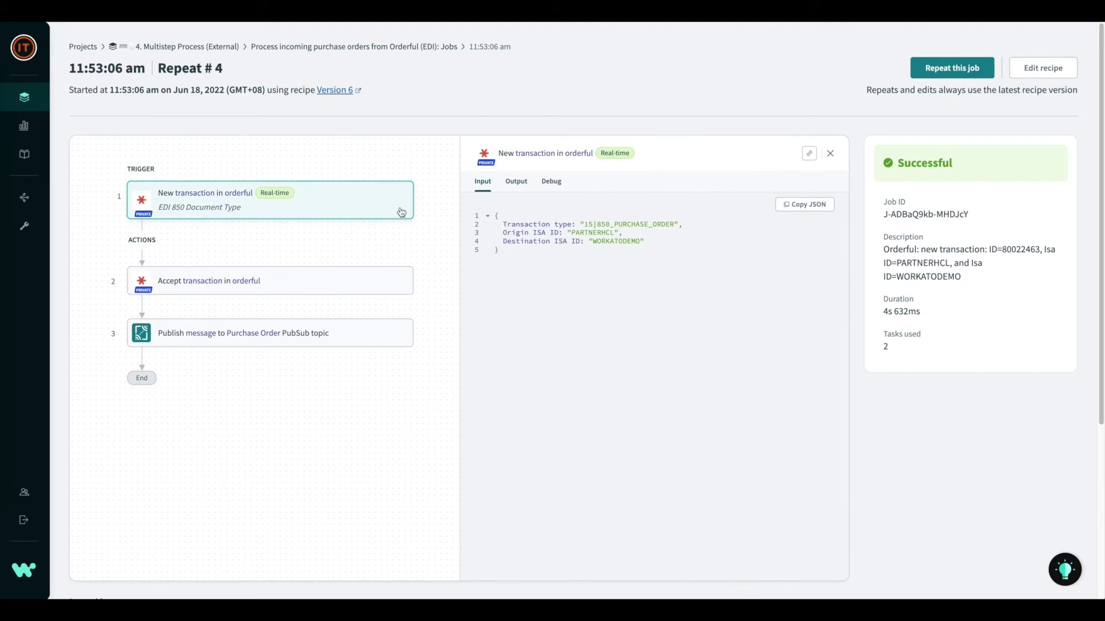
pyautogui.click(525, 190)
pyautogui.click(803, 205)
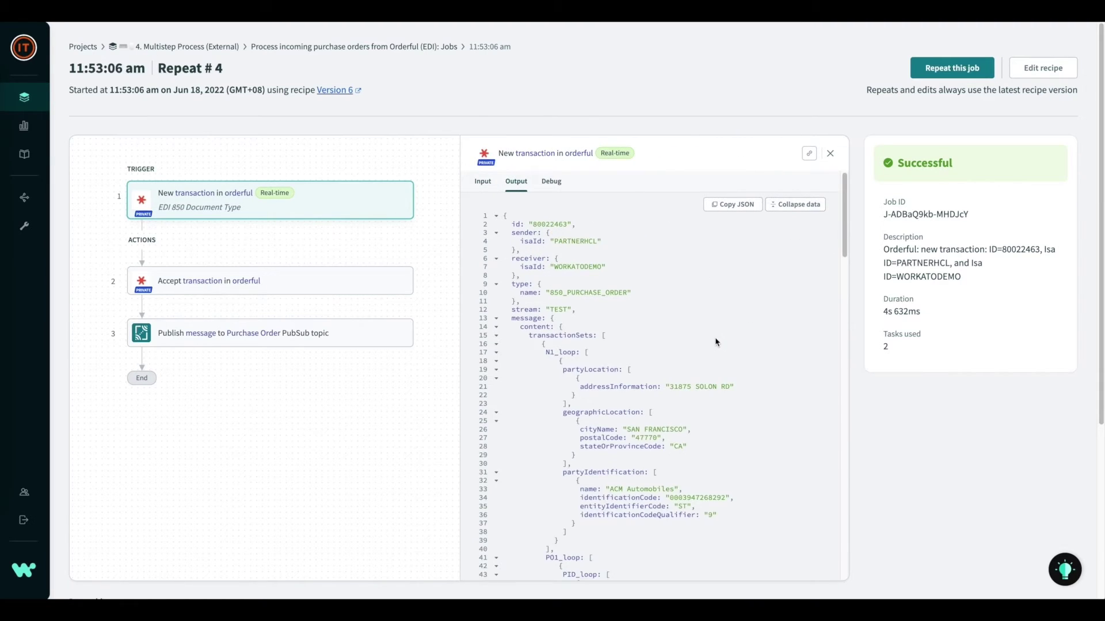
pyautogui.scroll(-3, 716, 340)
pyautogui.scroll(-10, 716, 340)
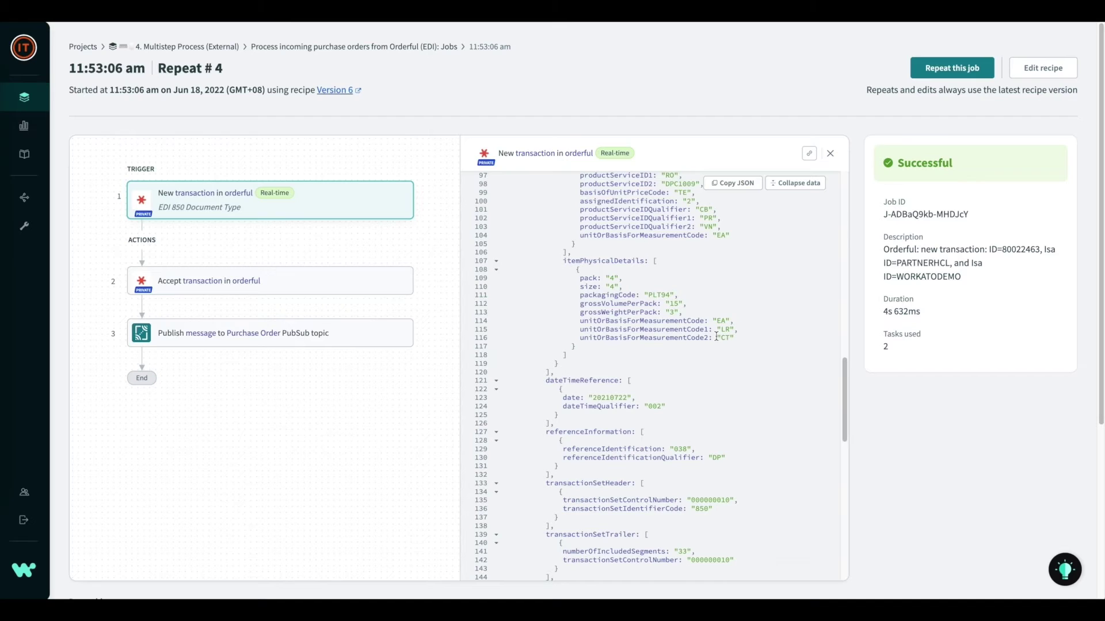
# Step: View the data the job's Publish message step sent to the Purchase Order topic
pyautogui.click(202, 333)
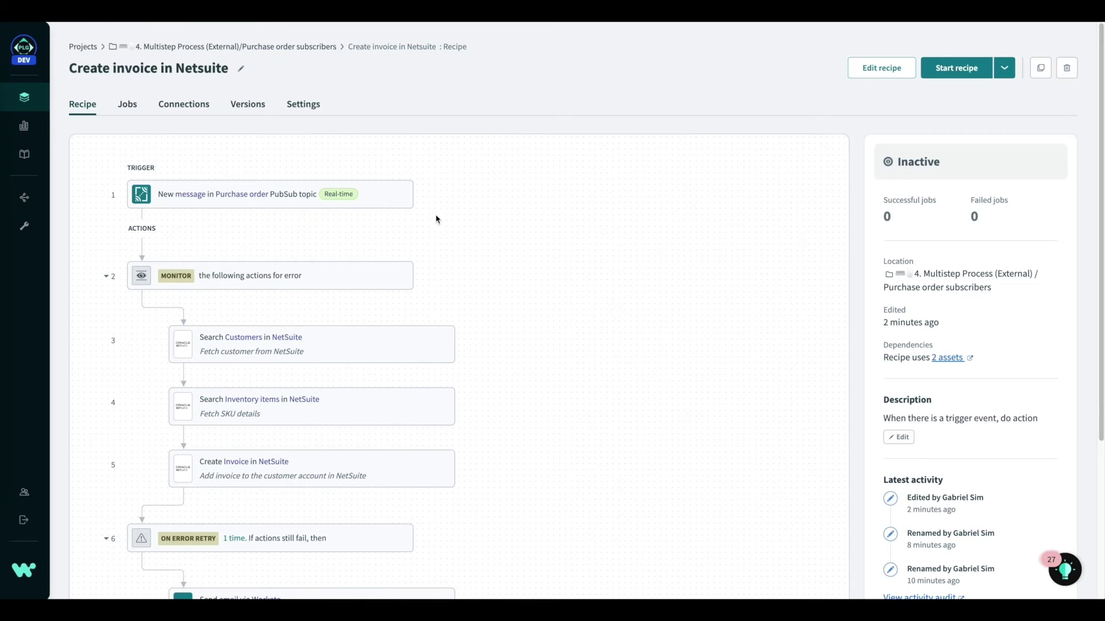
# Step: Inspect the PubSub trigger, Search Customers, Search Inventory items and Create Invoice step settings
pyautogui.click(326, 203)
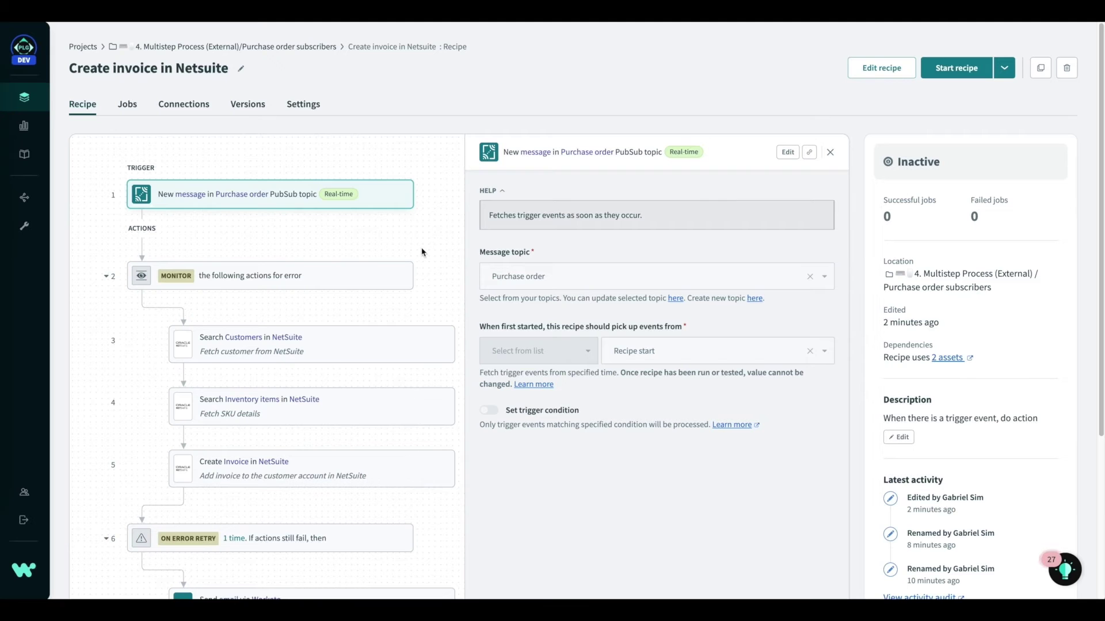
pyautogui.scroll(-2, 420, 252)
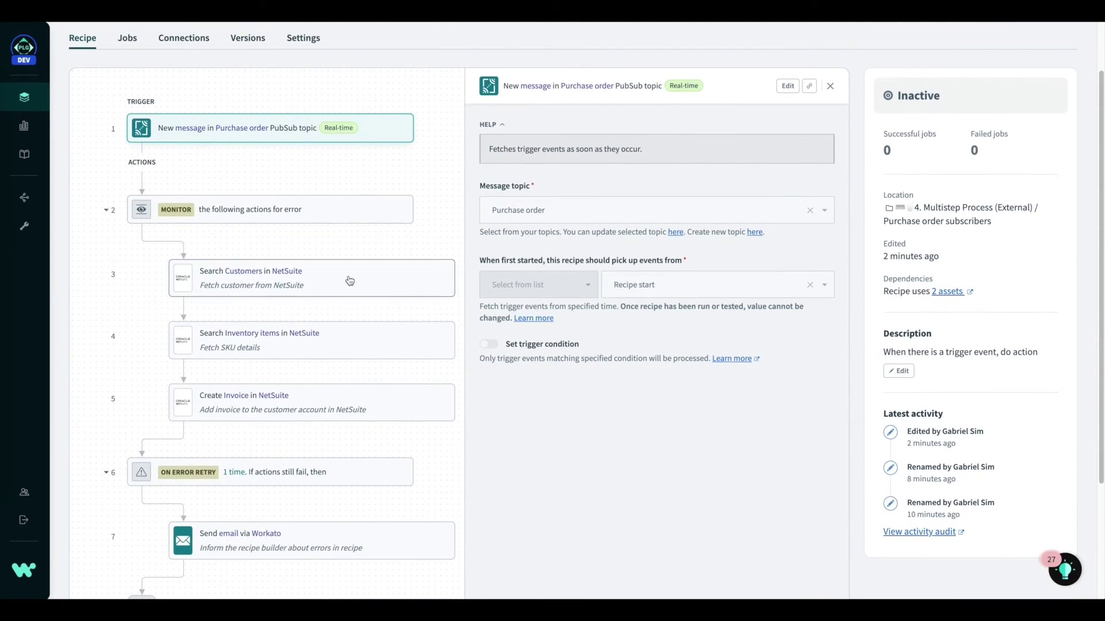
pyautogui.click(348, 278)
pyautogui.click(367, 348)
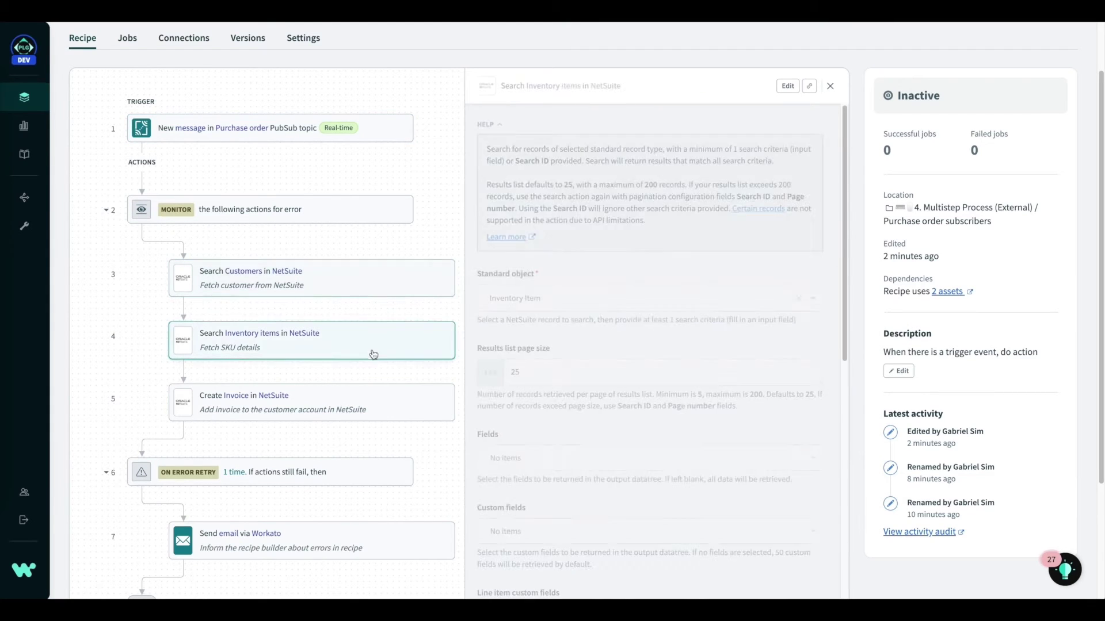
pyautogui.click(378, 410)
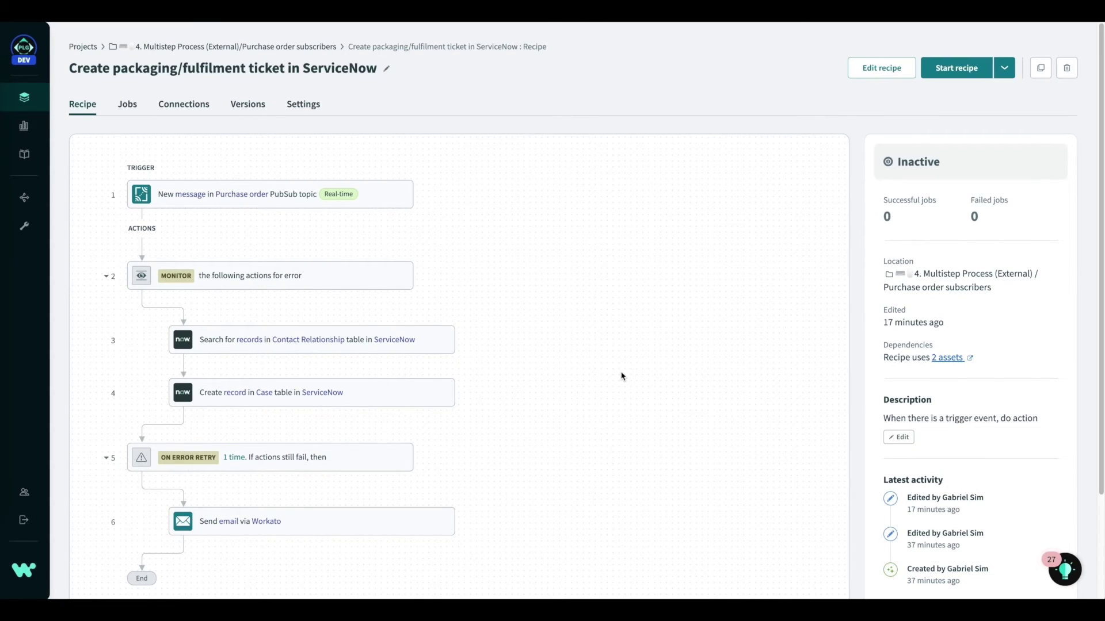
pyautogui.click(354, 330)
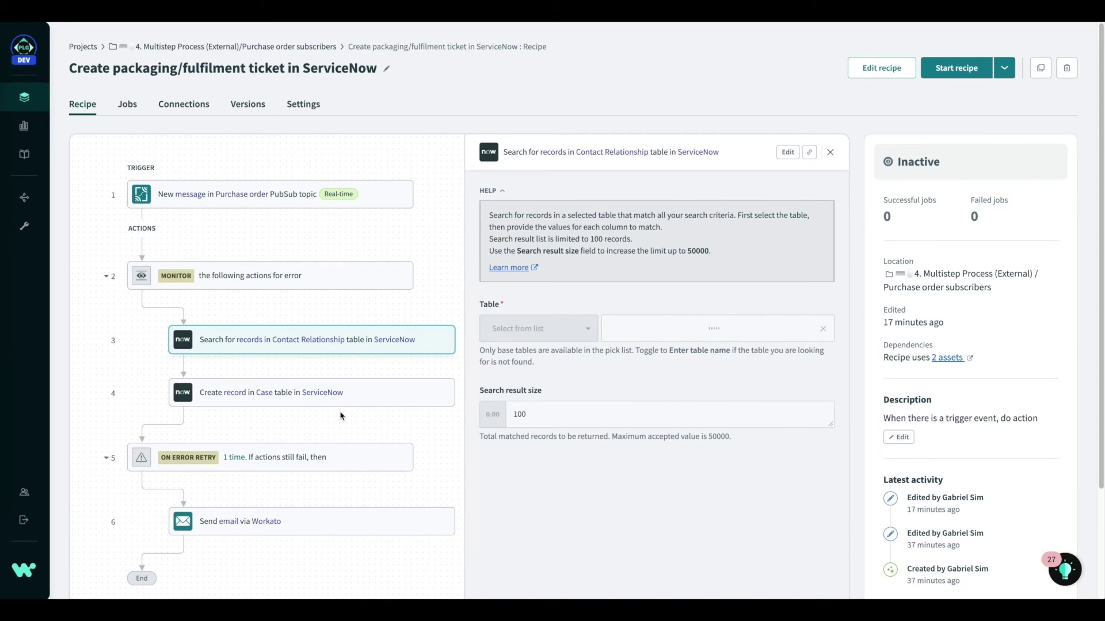
pyautogui.click(354, 395)
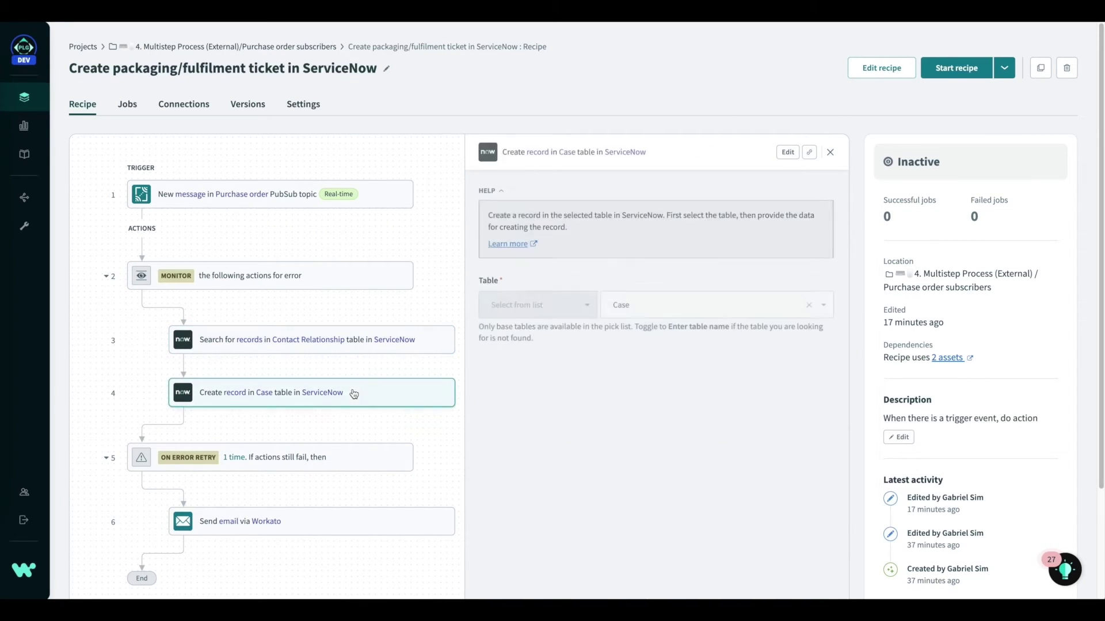
pyautogui.click(431, 445)
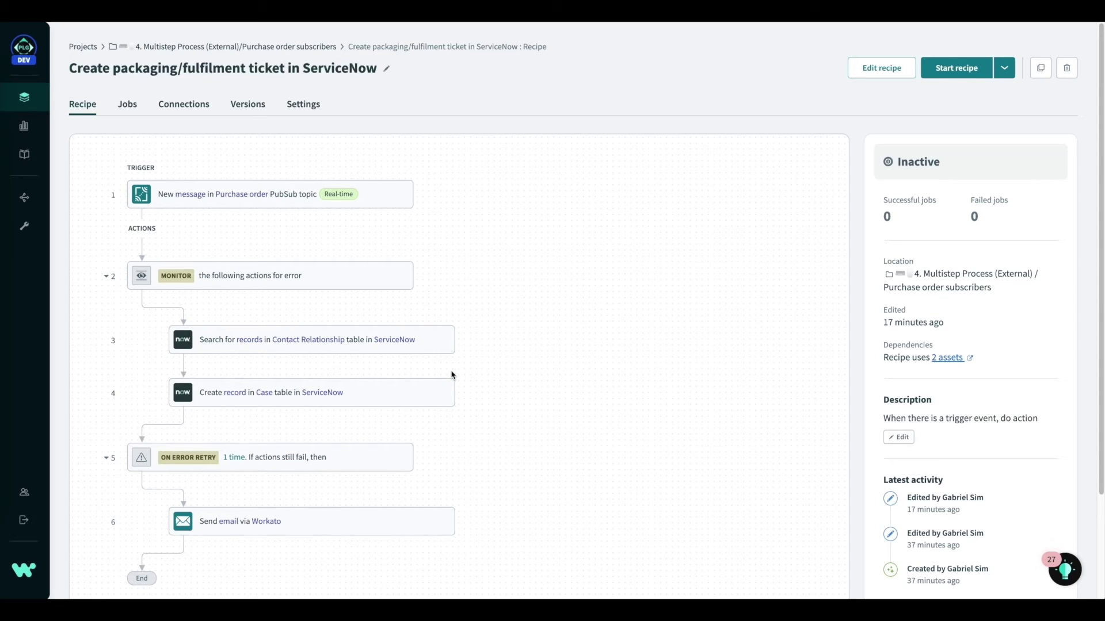
pyautogui.moveTo(20, 153)
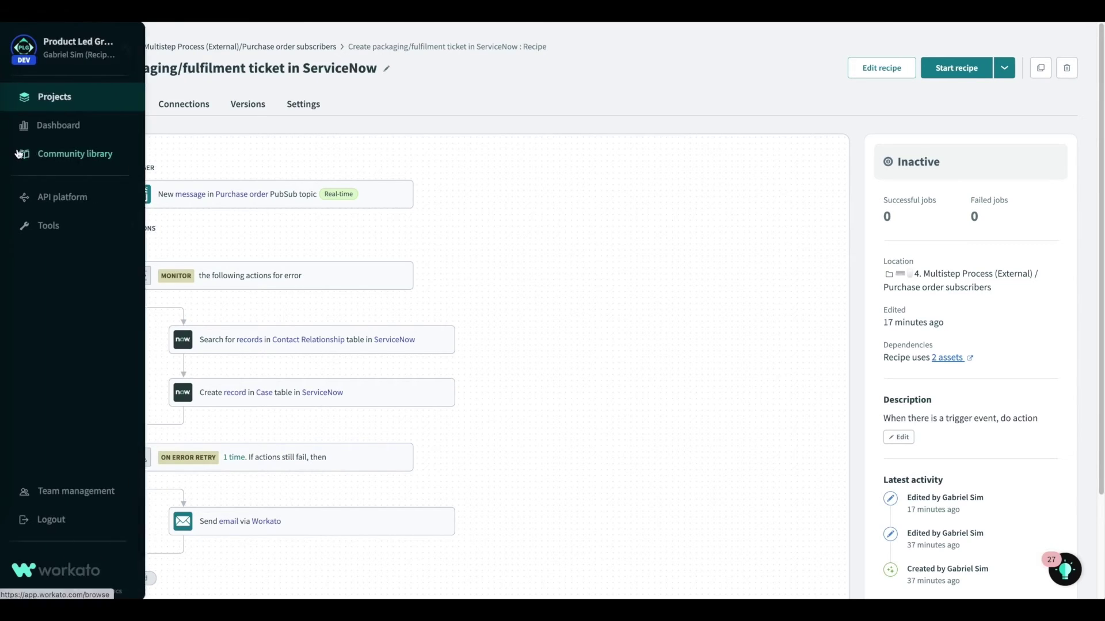
# Step: In the Dashboard's Dependency graph, show Recipes from 4. Multistep Process (External), selecting the Orderful recipe
pyautogui.click(65, 130)
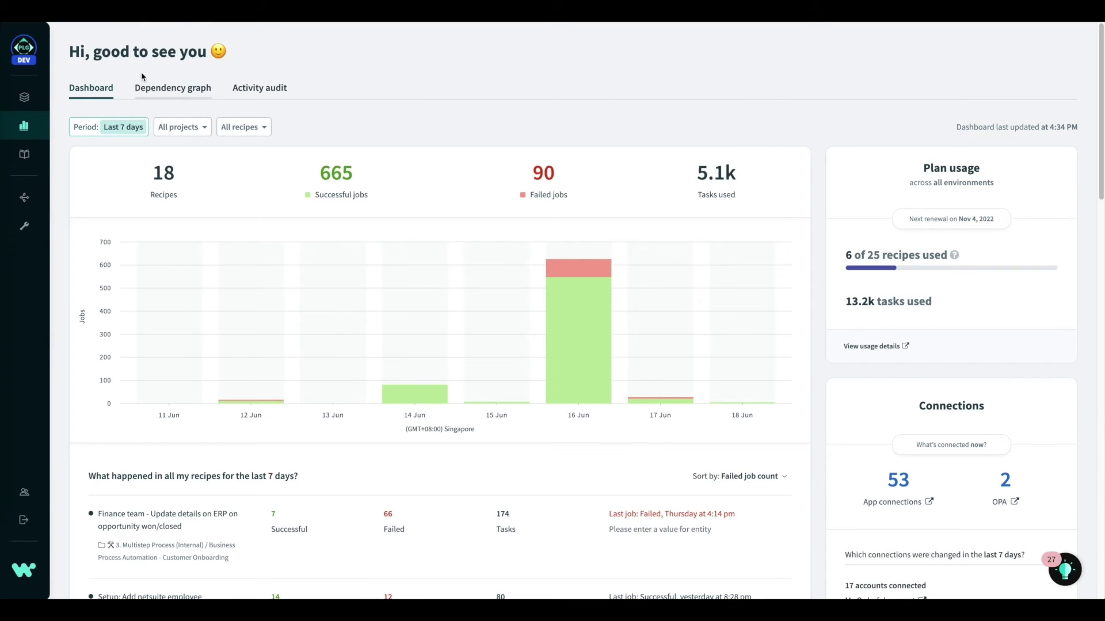
pyautogui.click(172, 87)
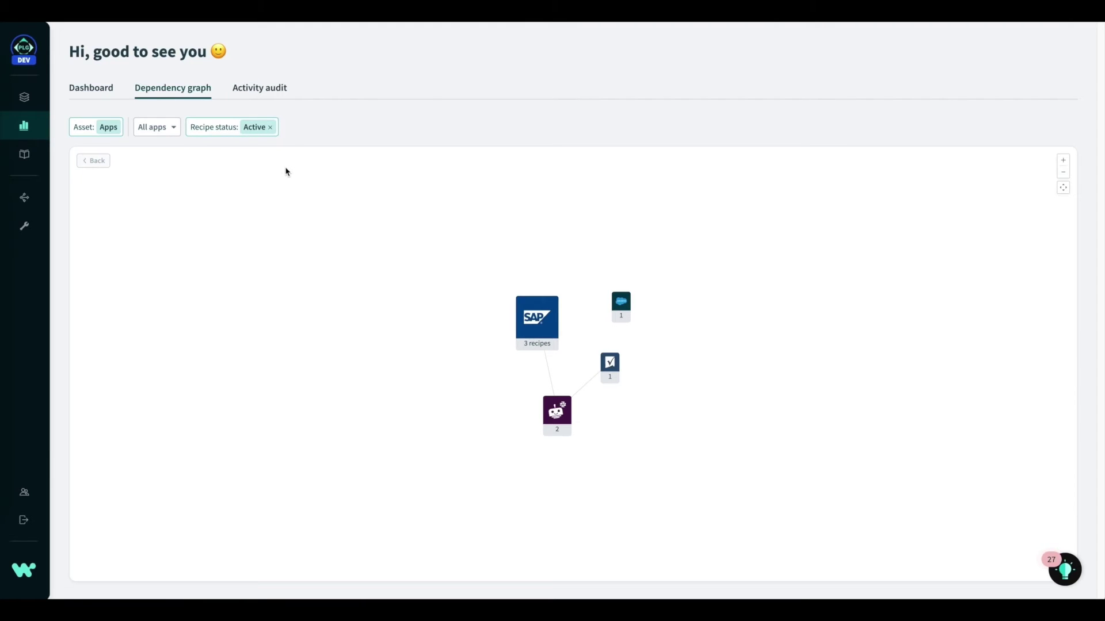
pyautogui.click(109, 129)
pyautogui.click(153, 185)
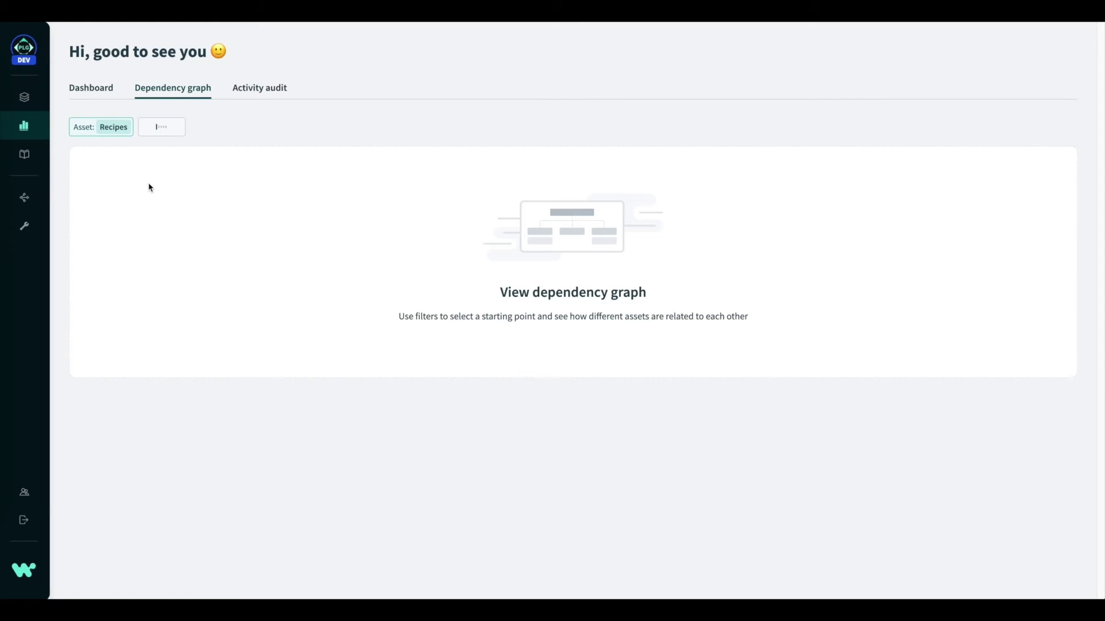
pyautogui.click(182, 129)
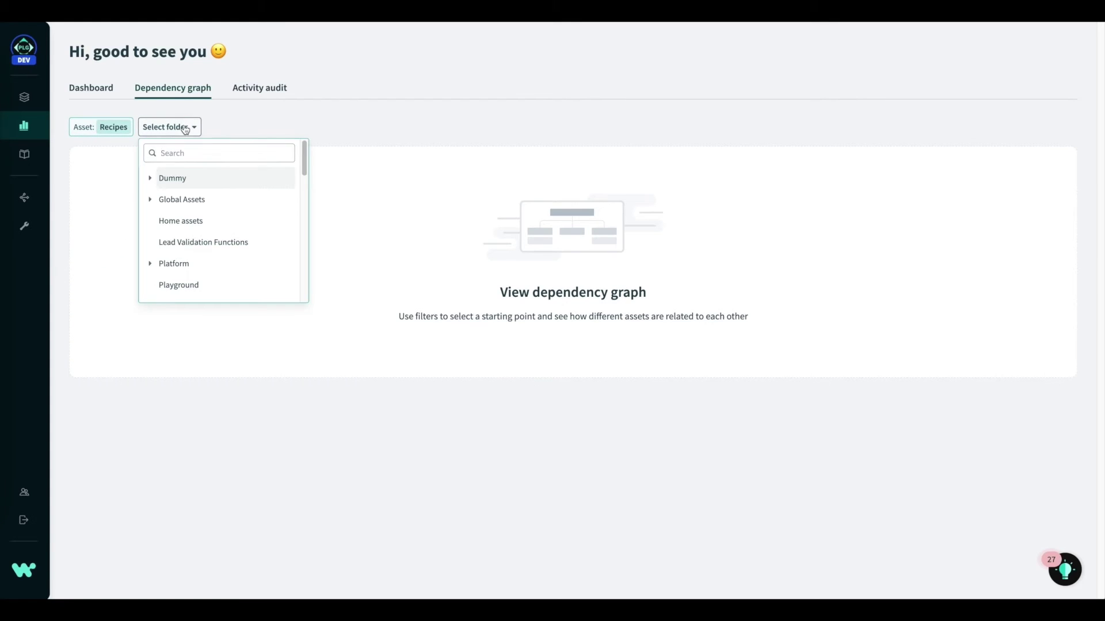
pyautogui.write('multistep process (external)')
pyautogui.click(223, 183)
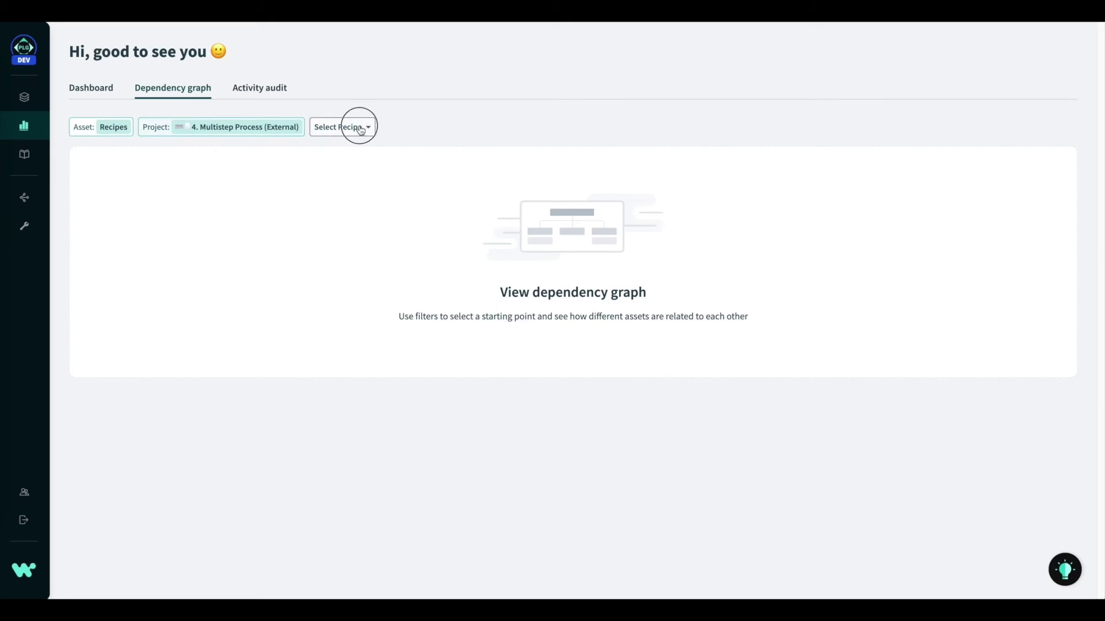
pyautogui.click(359, 128)
pyautogui.click(421, 155)
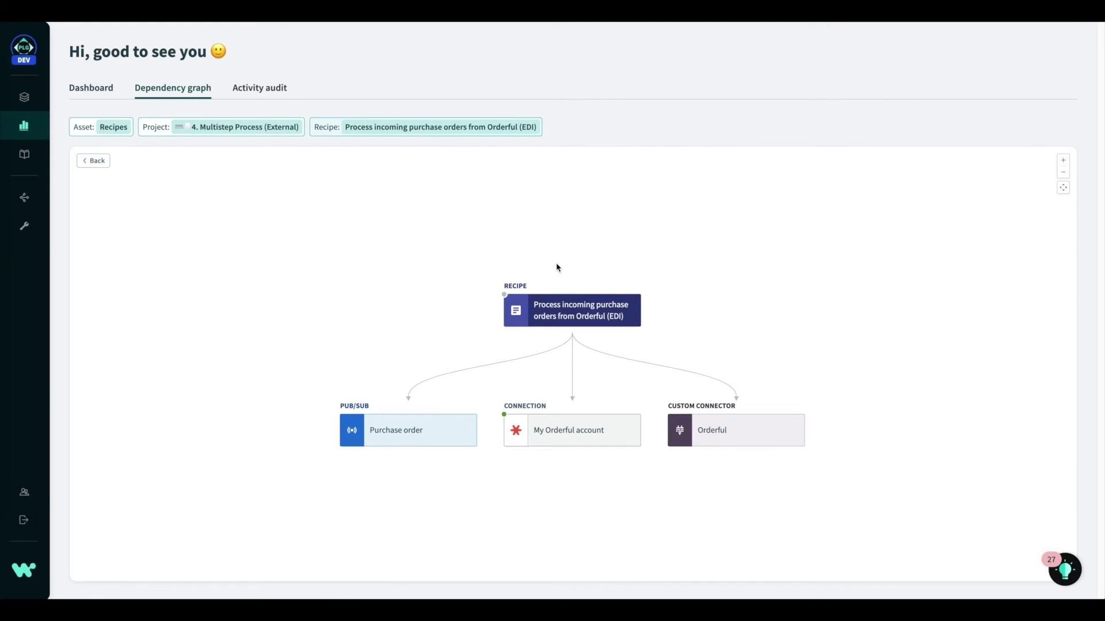
# Step: Show every recipe linked to the Purchase order Pub/Sub topic in the project graph
pyautogui.moveTo(638, 321)
pyautogui.moveTo(582, 442)
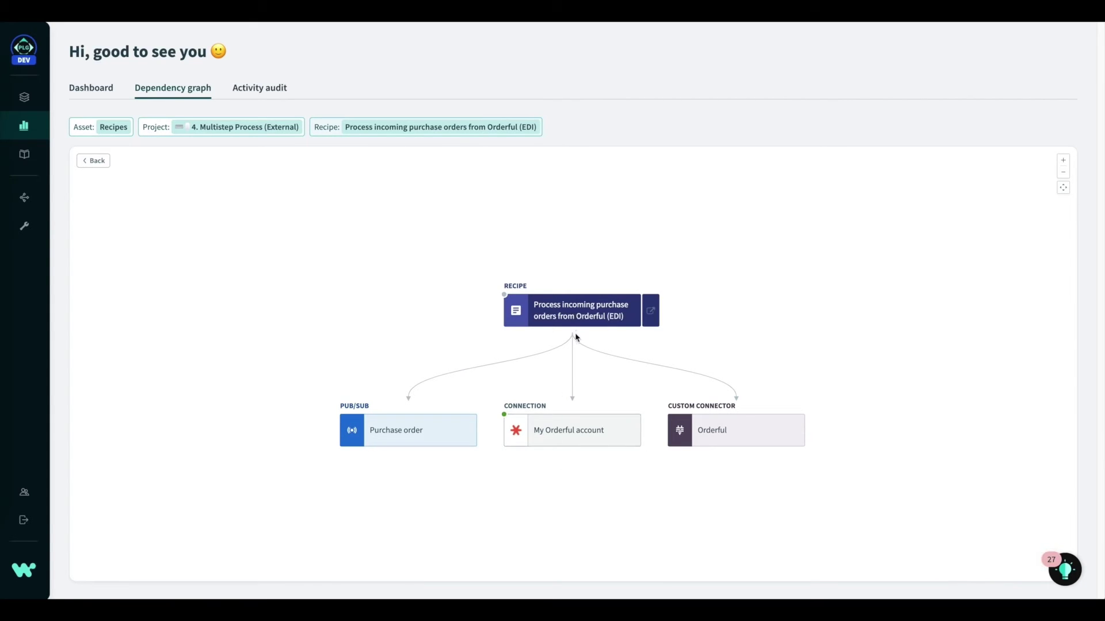
pyautogui.click(416, 443)
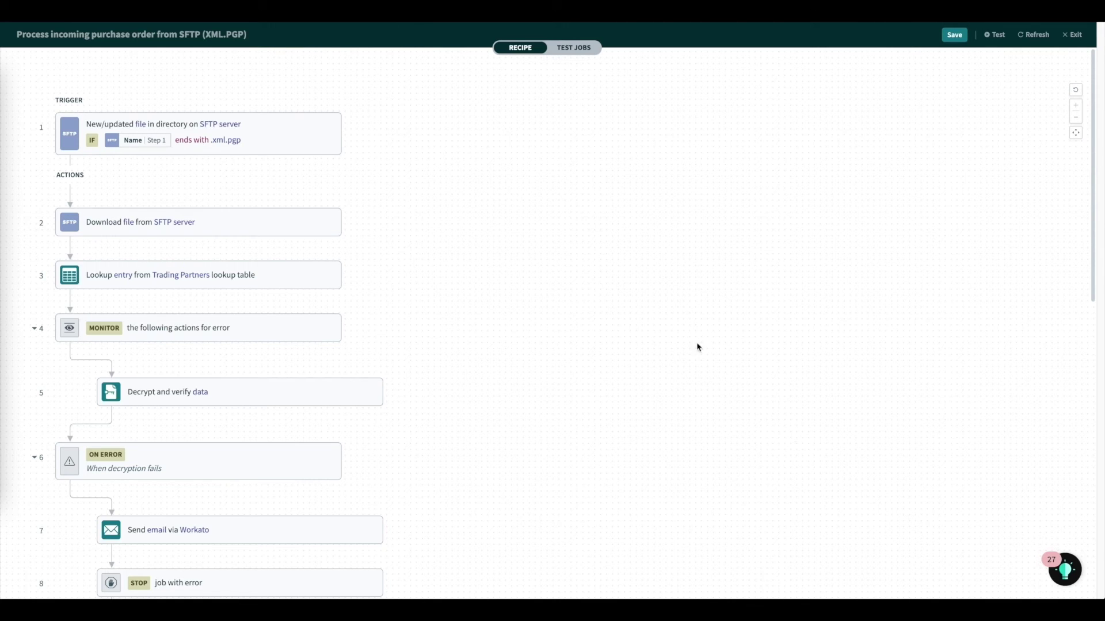
# Step: Review the SFTP trigger setup: directory trading_partner_uploads, file names ending with .xml.pgp
pyautogui.click(241, 139)
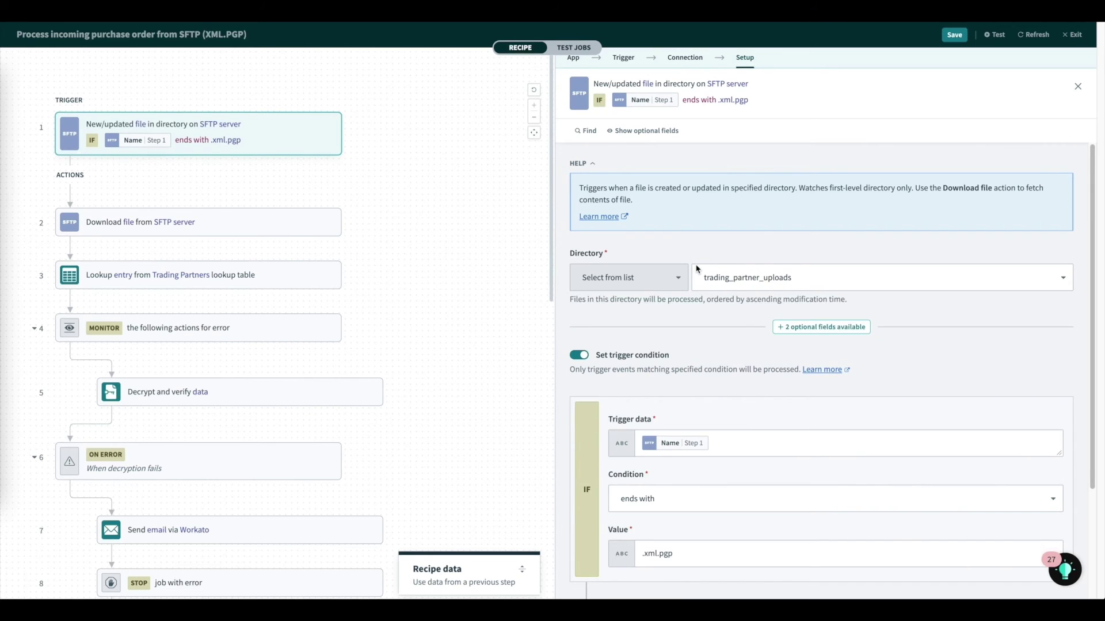
pyautogui.scroll(-1, 683, 451)
pyautogui.scroll(-1, 683, 450)
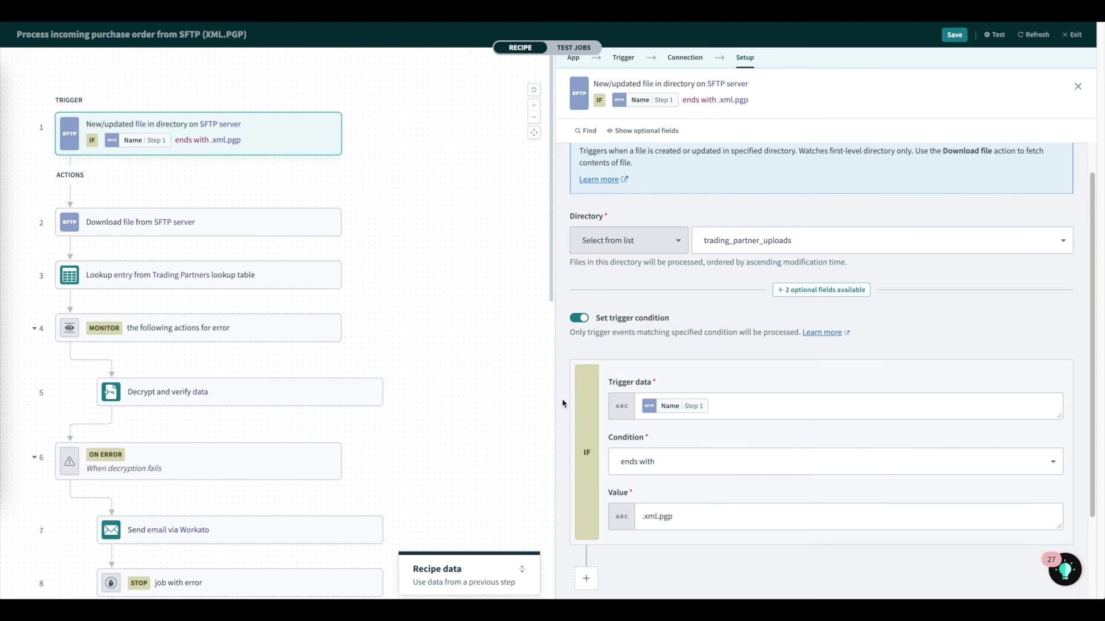
# Step: Close the trigger panel and review the Trading Partners lookup step setup
pyautogui.click(437, 329)
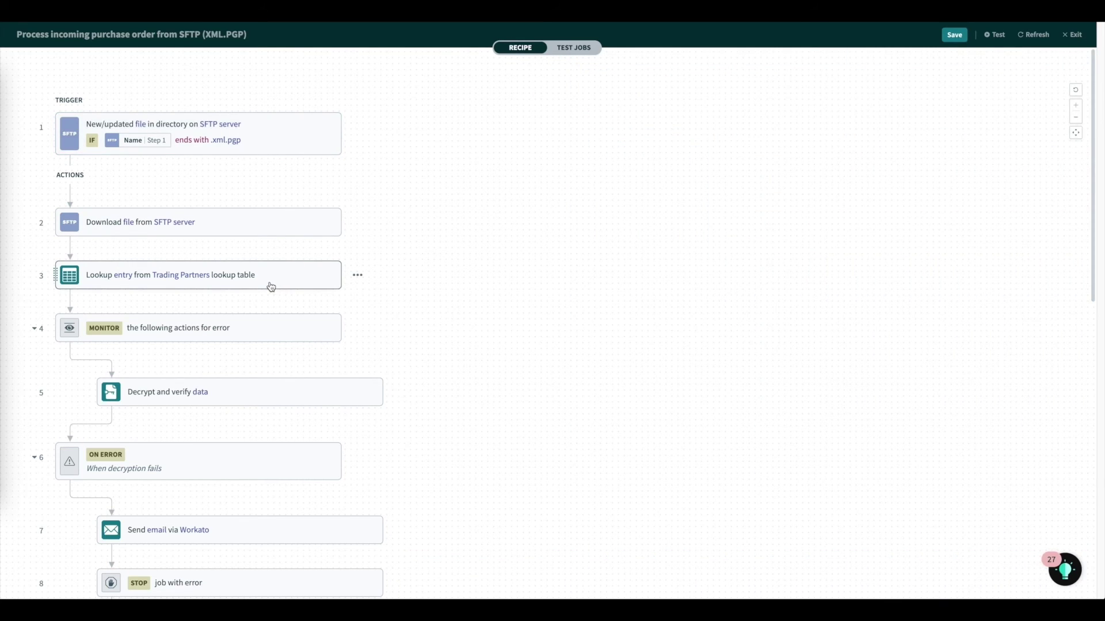
pyautogui.click(270, 287)
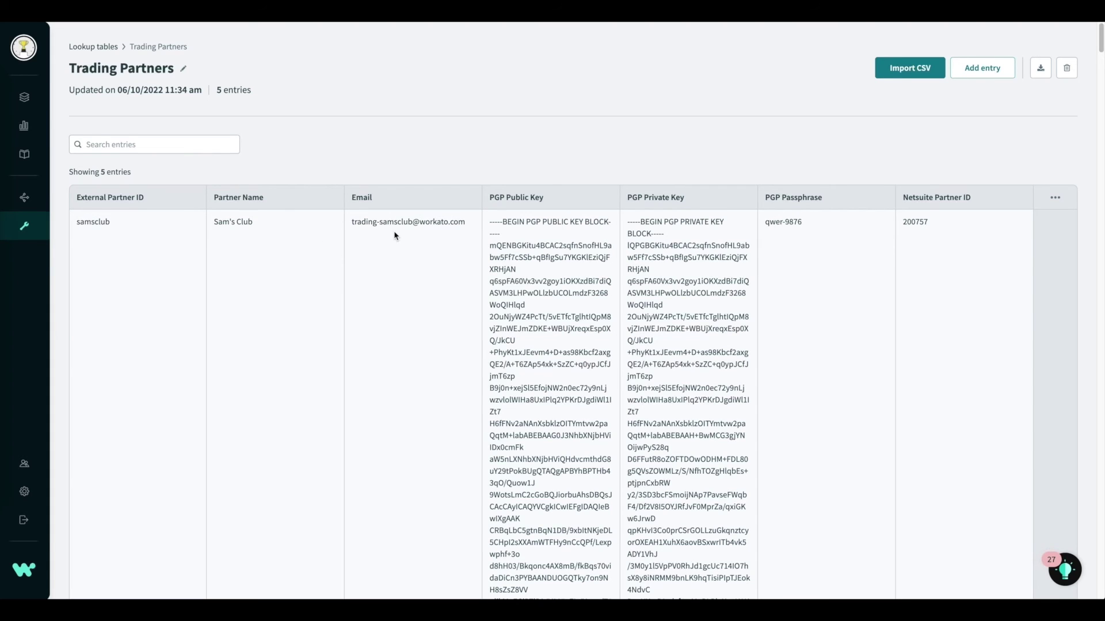
pyautogui.scroll(-1, 394, 236)
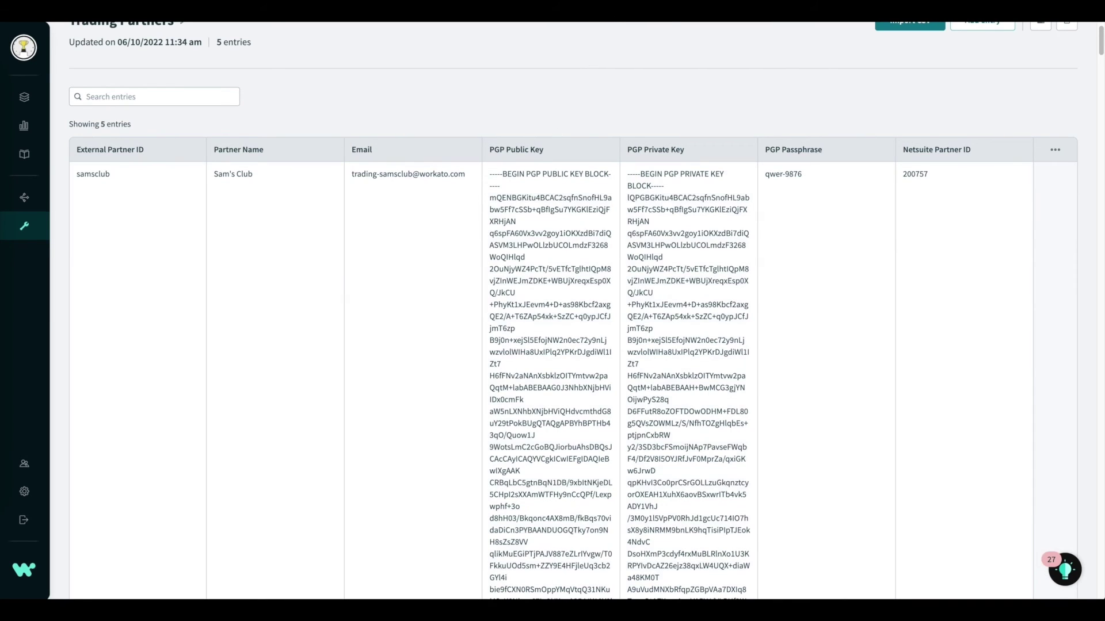
# Step: Return to the recipe editor and review the Decrypt and verify data step setup
pyautogui.hotkey('ctrl', 'Tab')
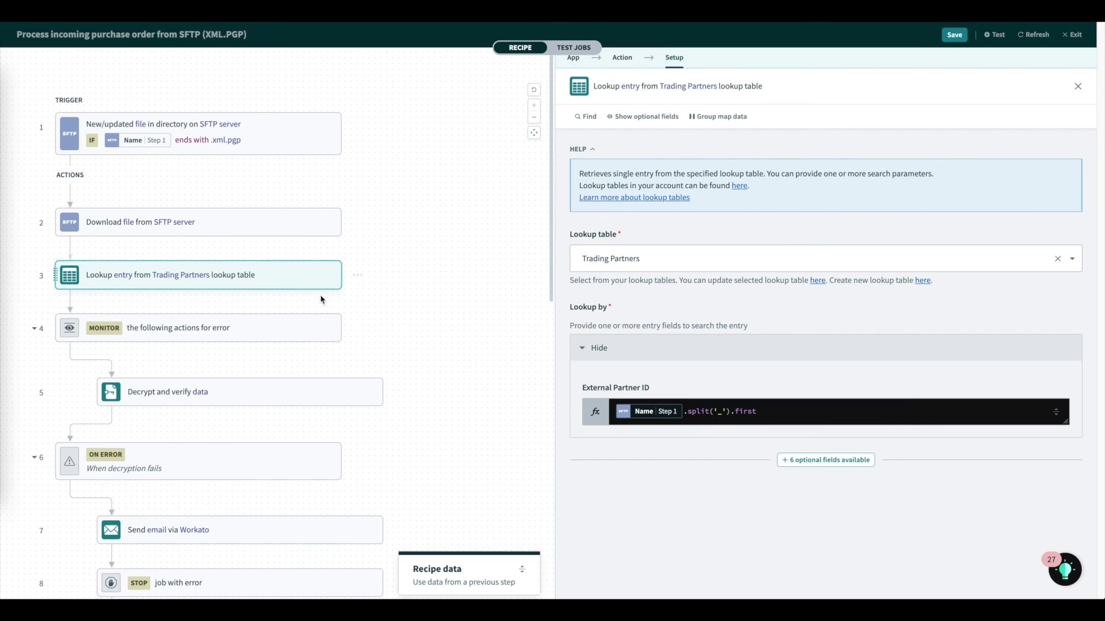
pyautogui.click(247, 401)
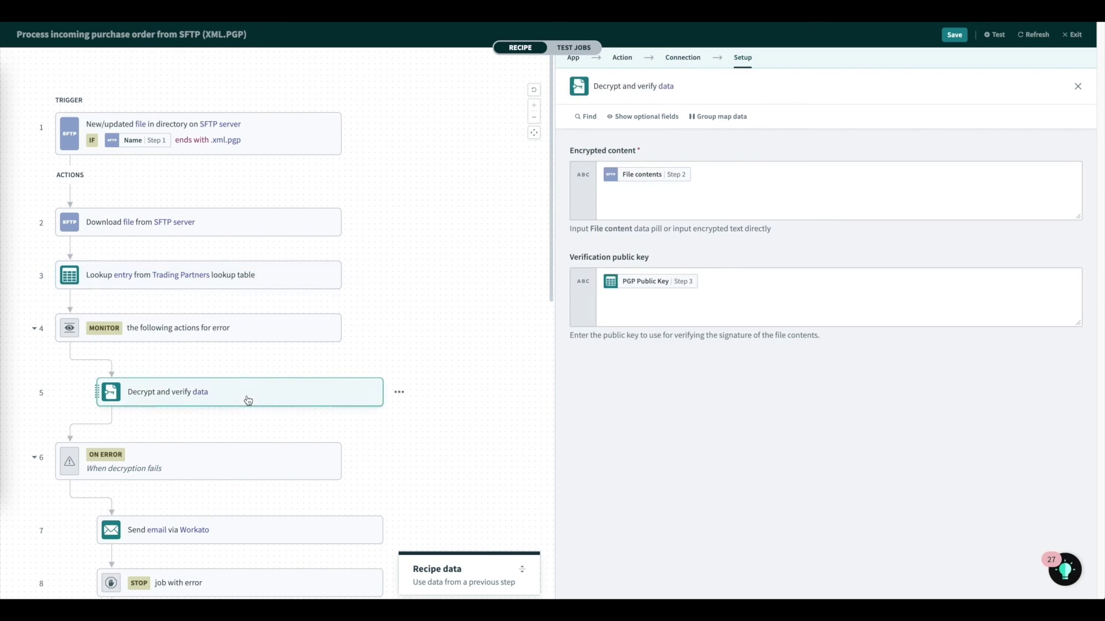
pyautogui.scroll(-3, 381, 347)
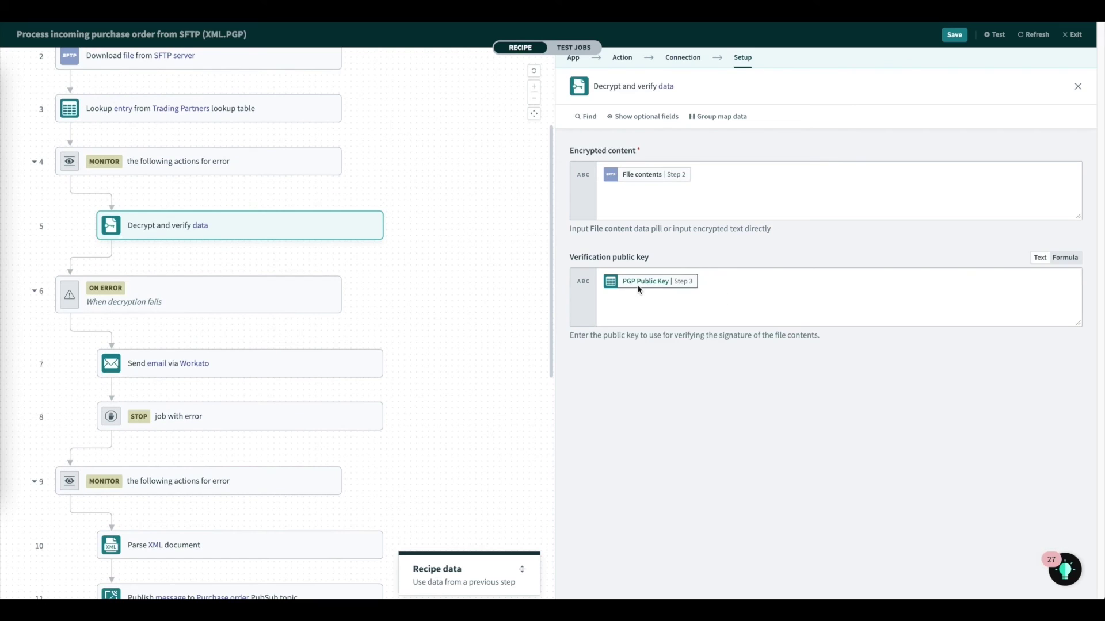
pyautogui.moveTo(639, 289)
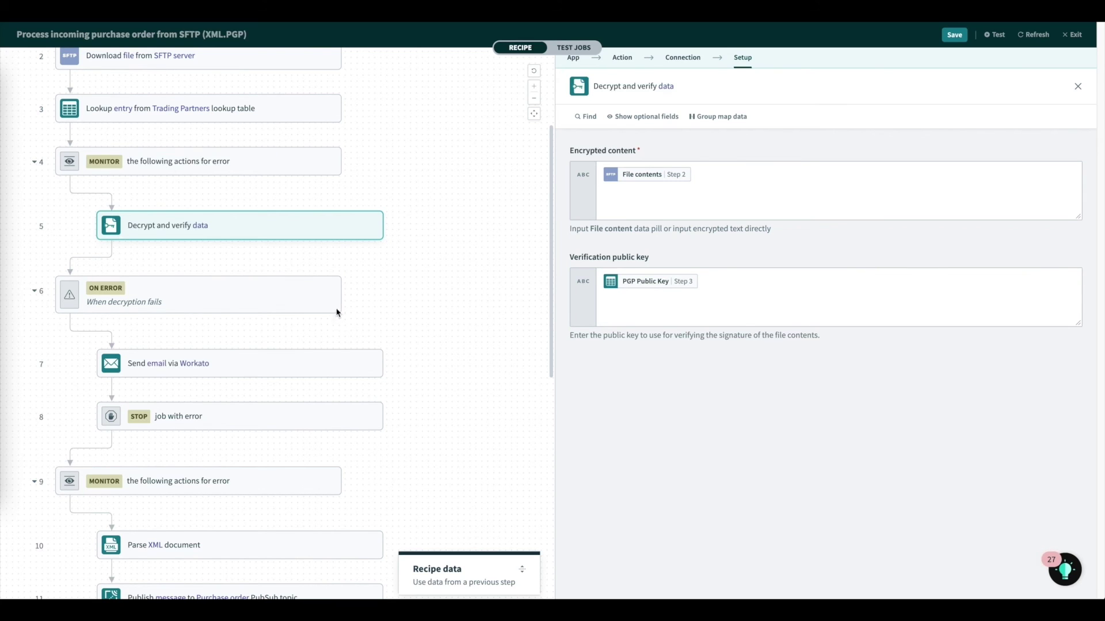
# Step: Review the failure email step: subject 'Failed to decrypt your Purchase Order', sent as Text
pyautogui.click(261, 373)
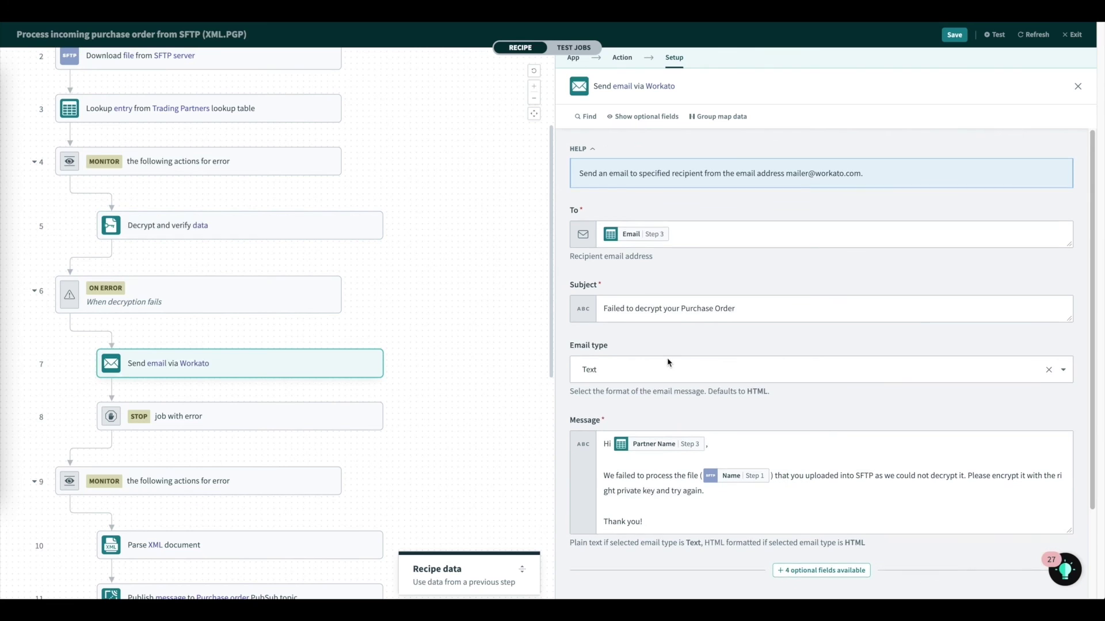
pyautogui.scroll(-2, 668, 357)
pyautogui.scroll(-3, 467, 366)
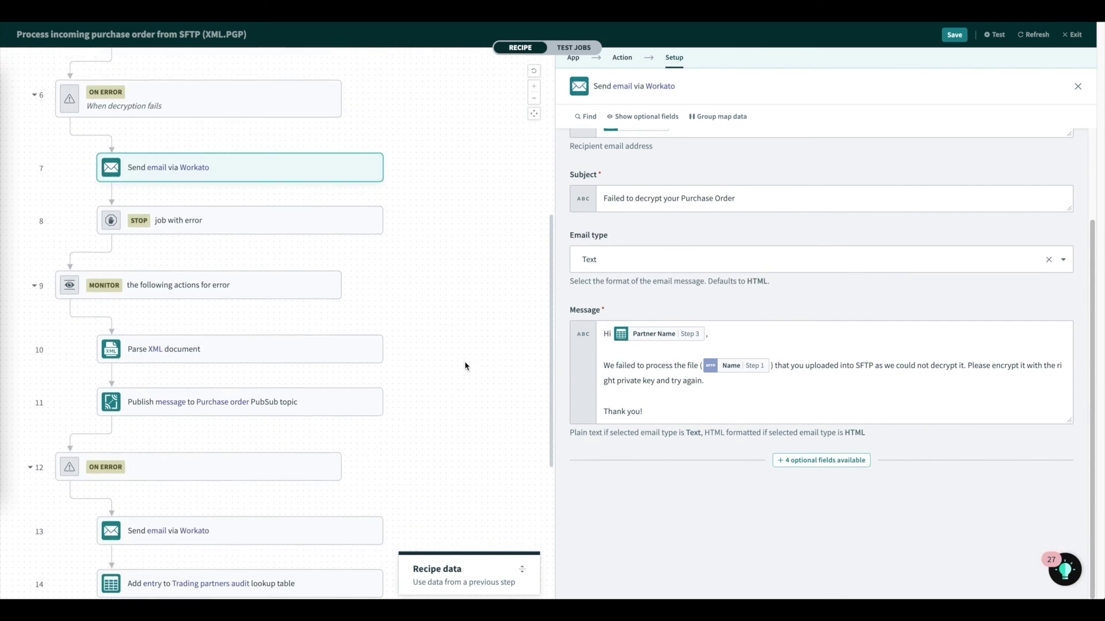
pyautogui.scroll(-2, 464, 366)
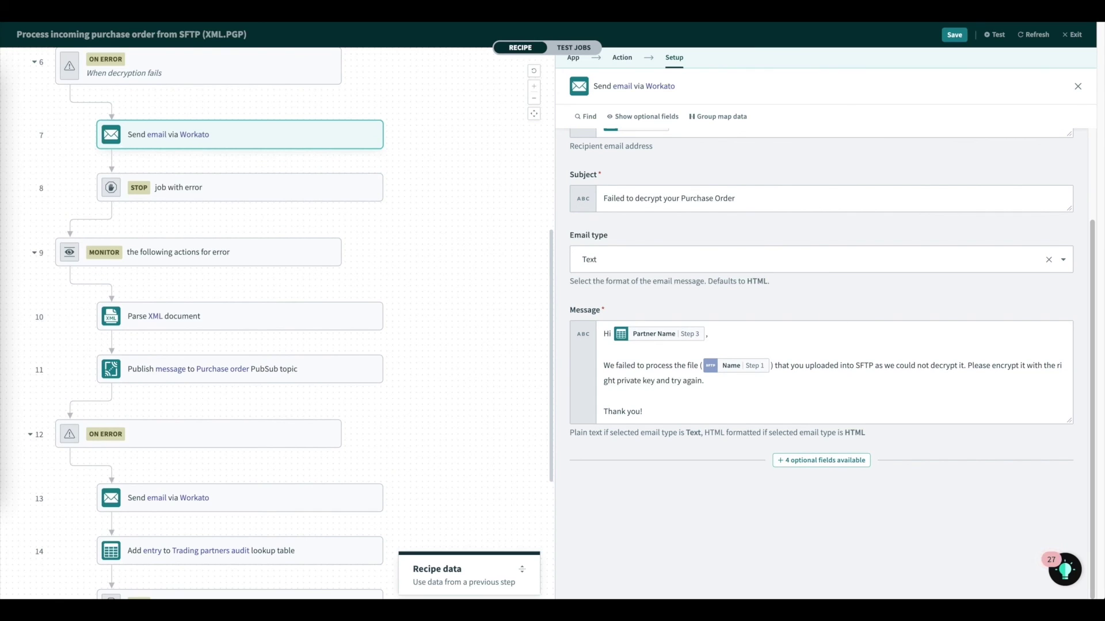
# Step: Review the Parse XML document step's settings and its Document field
pyautogui.click(244, 330)
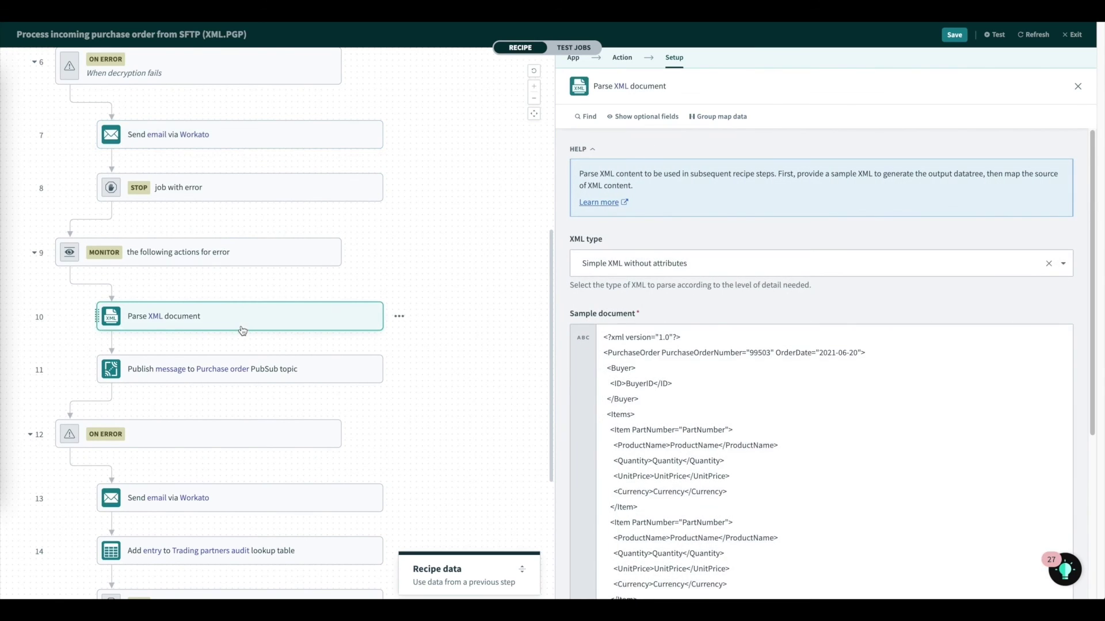
pyautogui.scroll(-2, 852, 311)
pyautogui.scroll(-3, 859, 295)
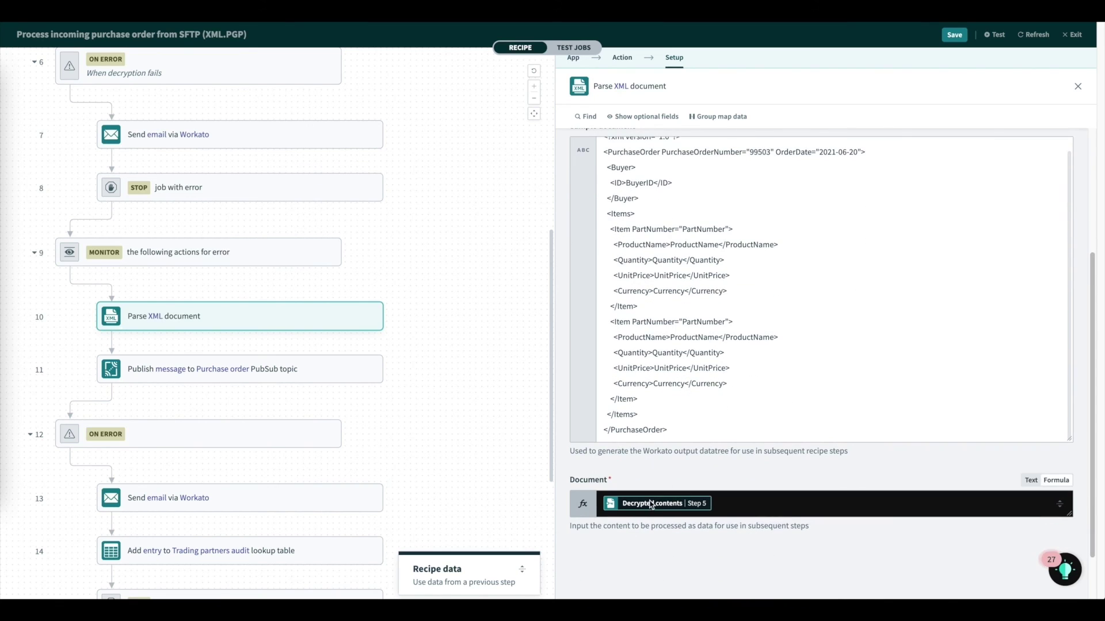
pyautogui.moveTo(651, 505)
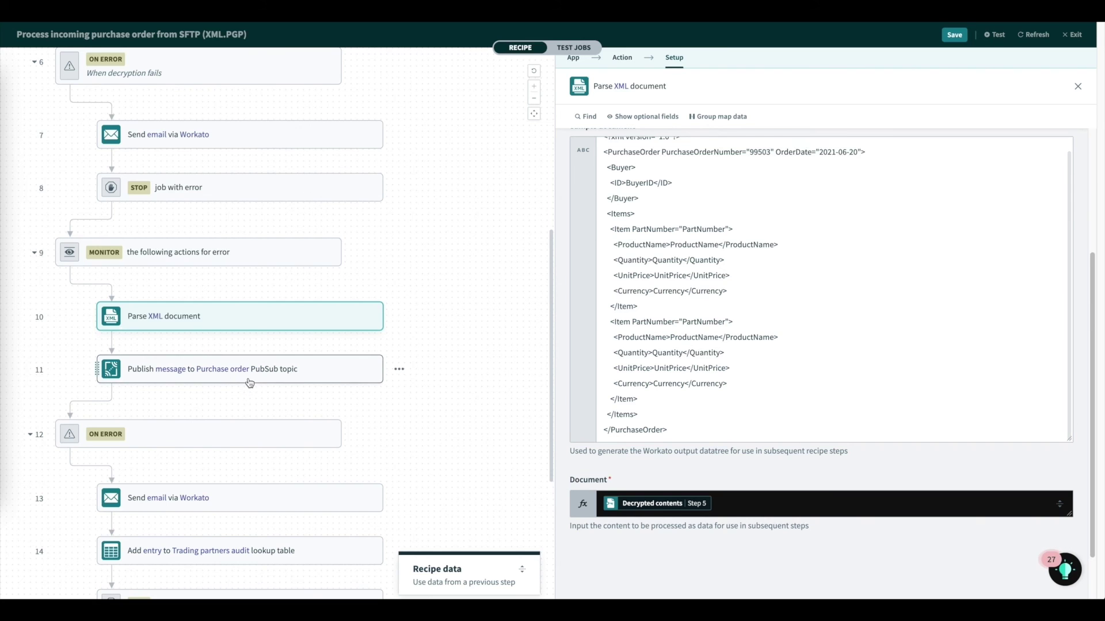
# Step: Keep Purchase order as the Publish message topic and check fields mapped from step 10
pyautogui.click(381, 373)
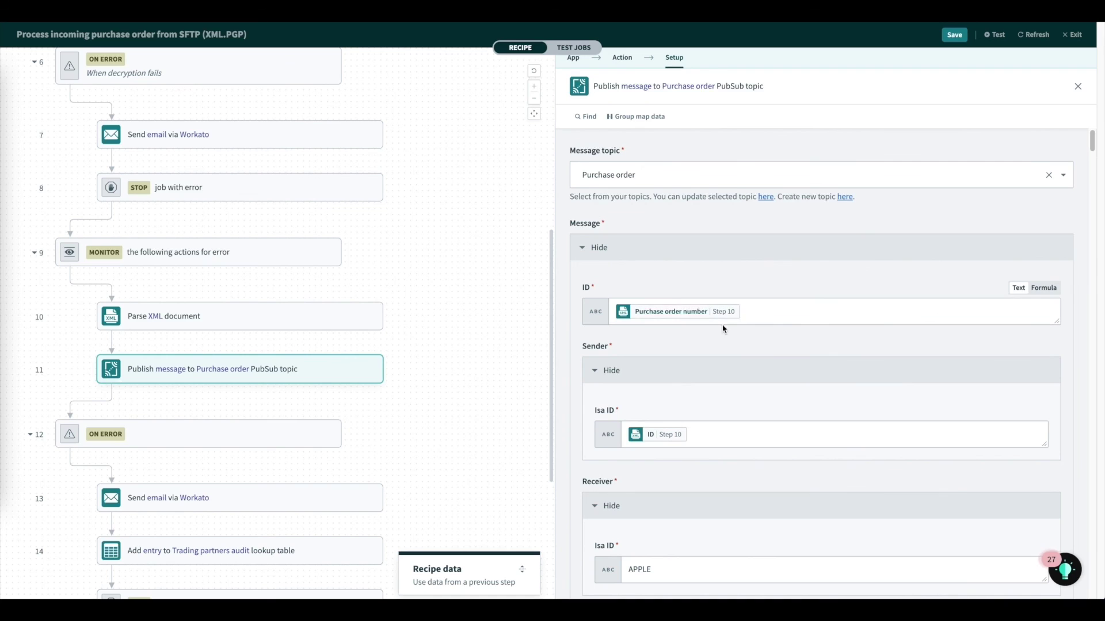
pyautogui.click(699, 176)
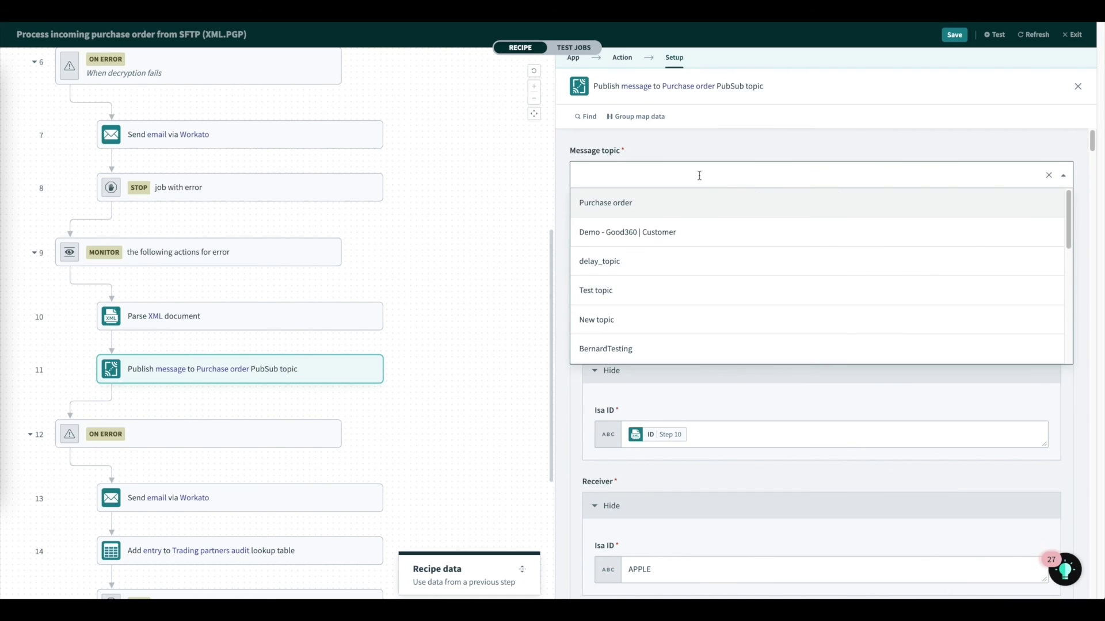
pyautogui.press('Return')
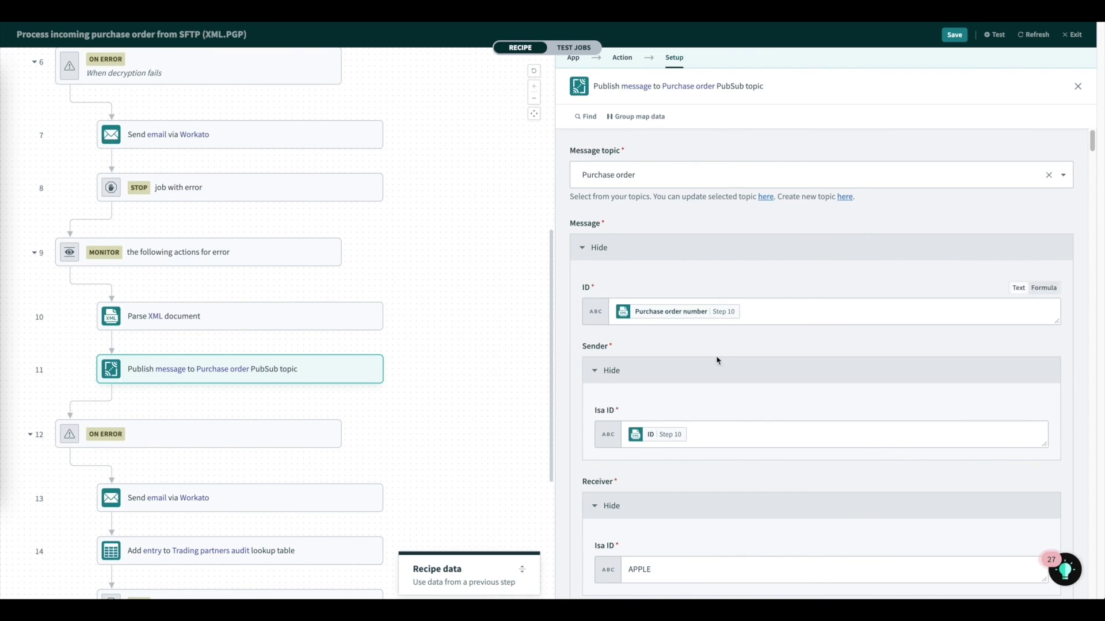
pyautogui.scroll(-1, 714, 363)
pyautogui.scroll(-2, 715, 364)
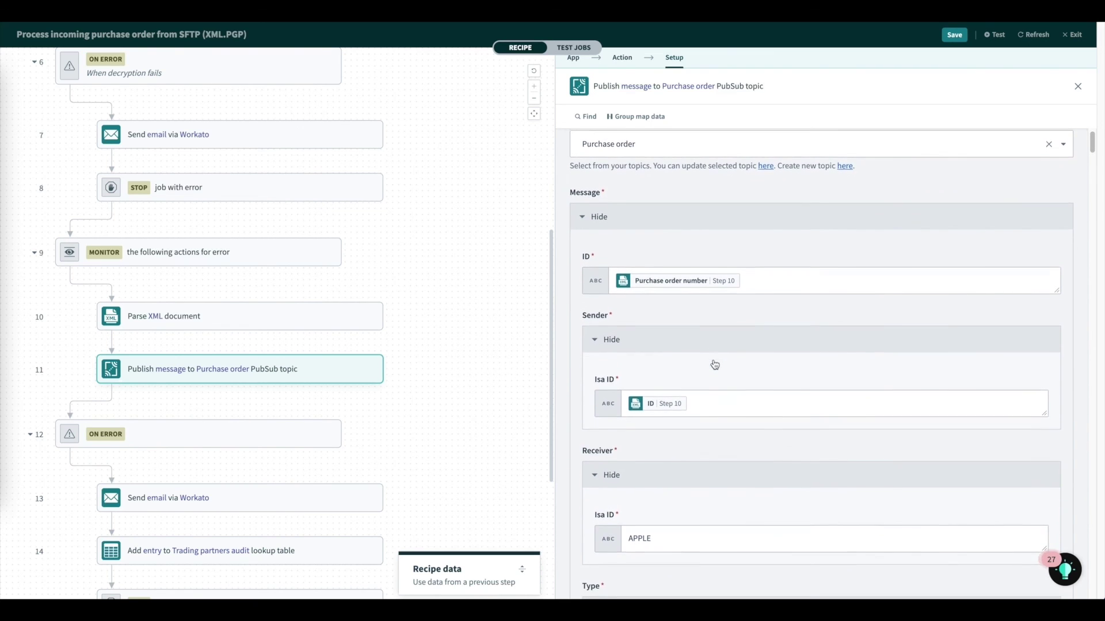
pyautogui.scroll(-4, 715, 365)
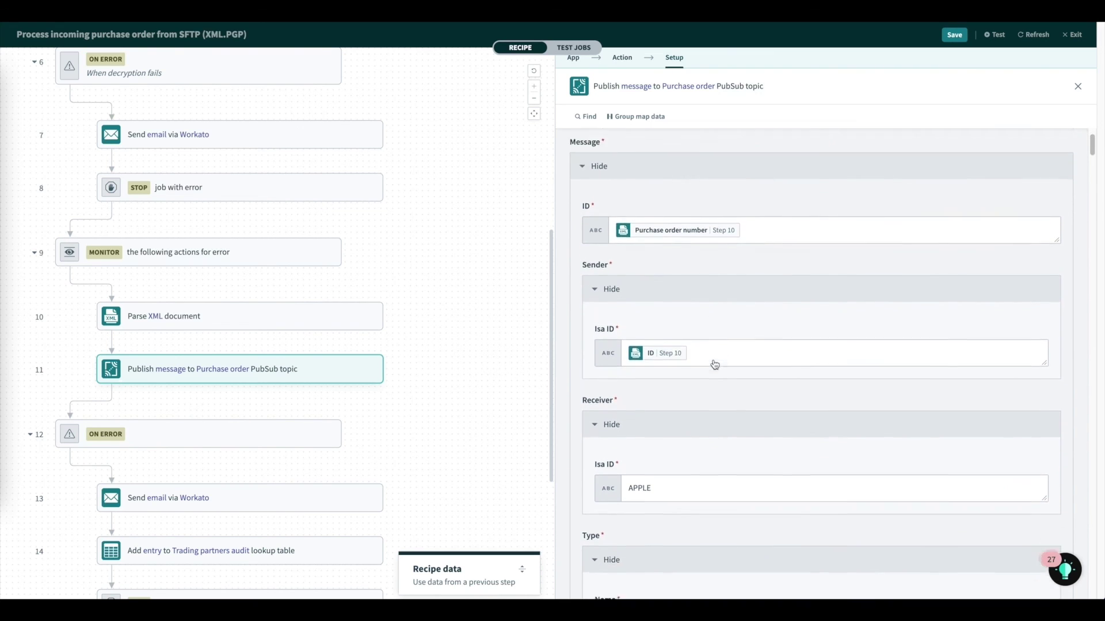
pyautogui.scroll(-3, 713, 363)
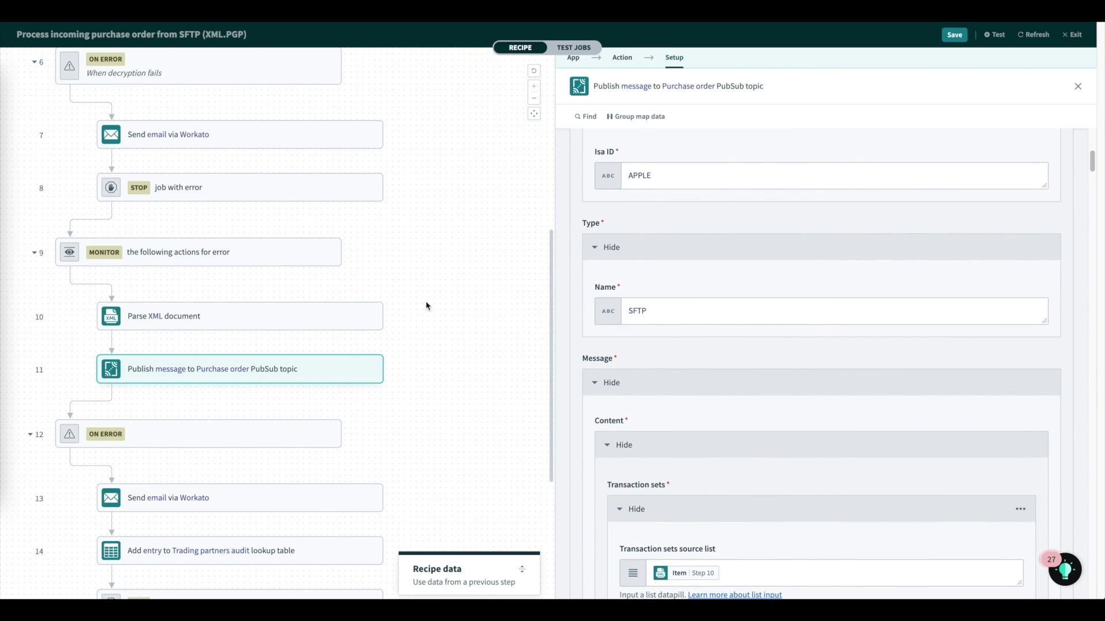
# Step: Browse the trigger's available apps, searching for s3, box and drive, then close the picker
pyautogui.click(428, 305)
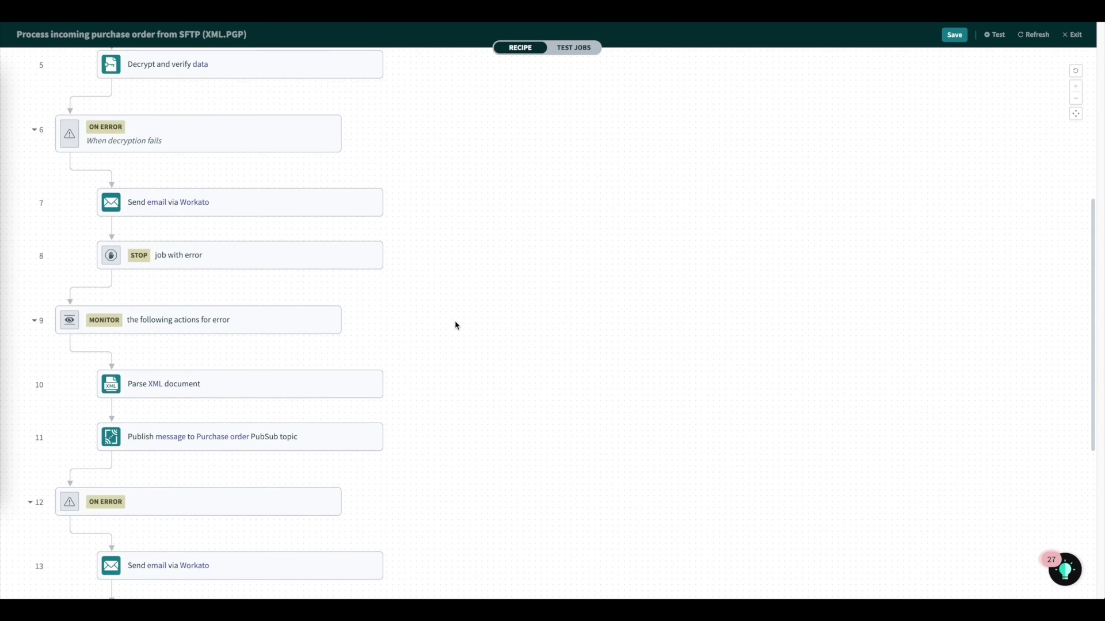
pyautogui.scroll(5, 456, 325)
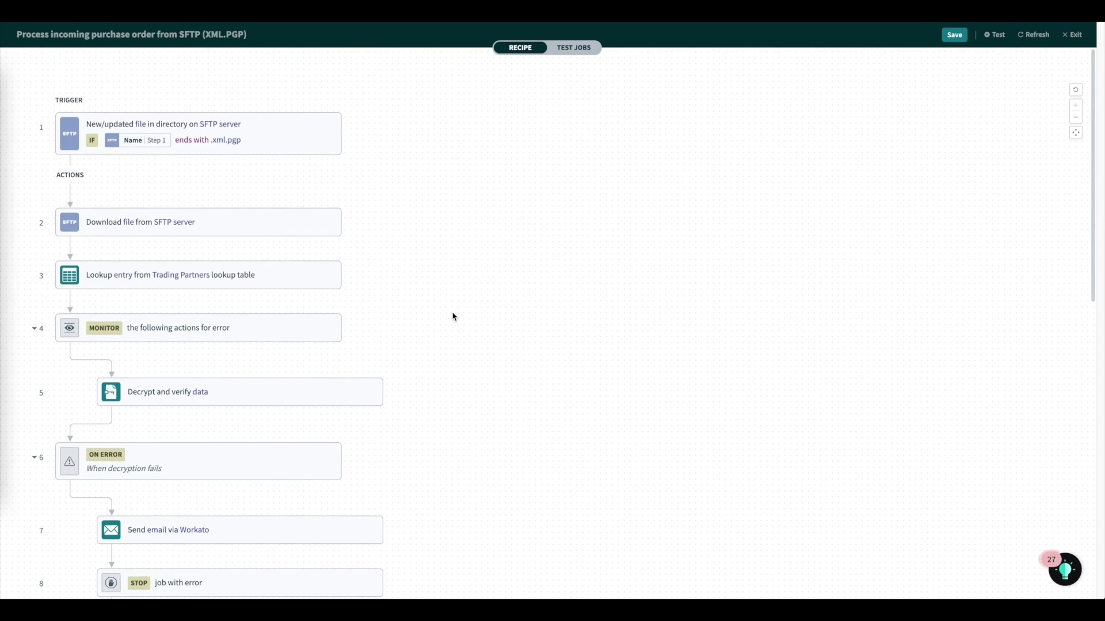
pyautogui.click(207, 139)
pyautogui.click(573, 59)
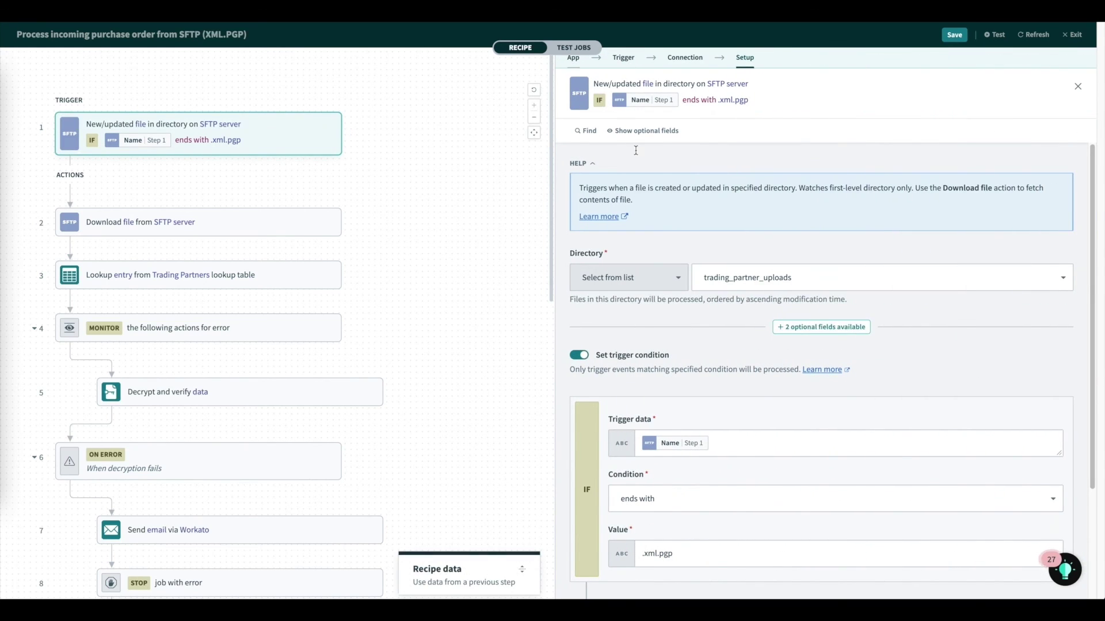
pyautogui.write('s3')
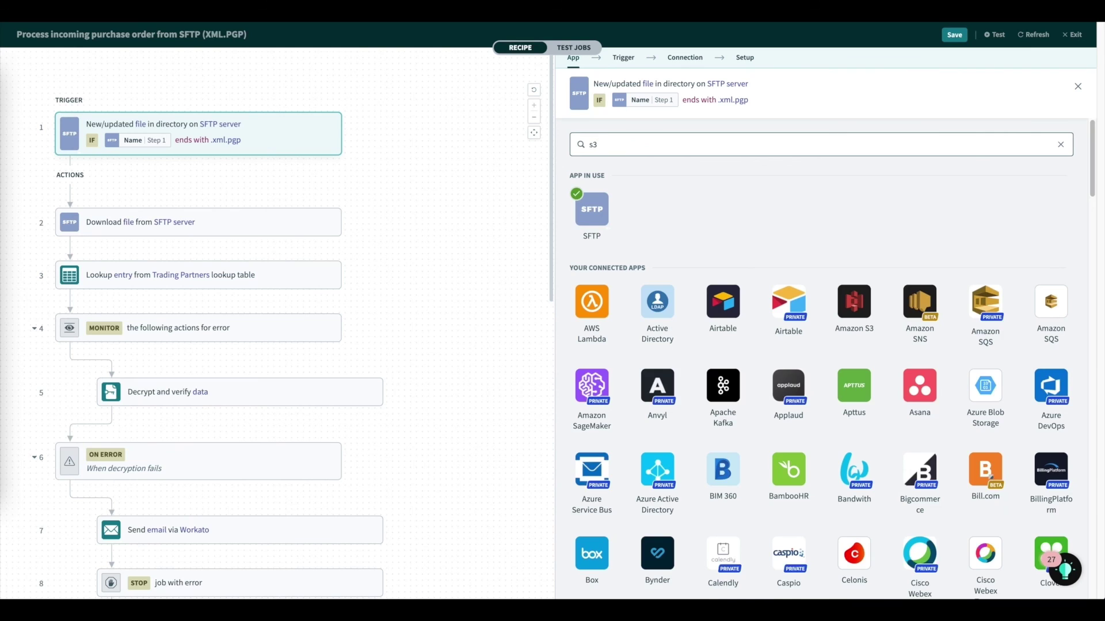
pyautogui.hotkey('ctrl', 'a')
pyautogui.write('box')
pyautogui.hotkey('ctrl', 'a')
pyautogui.write('drive')
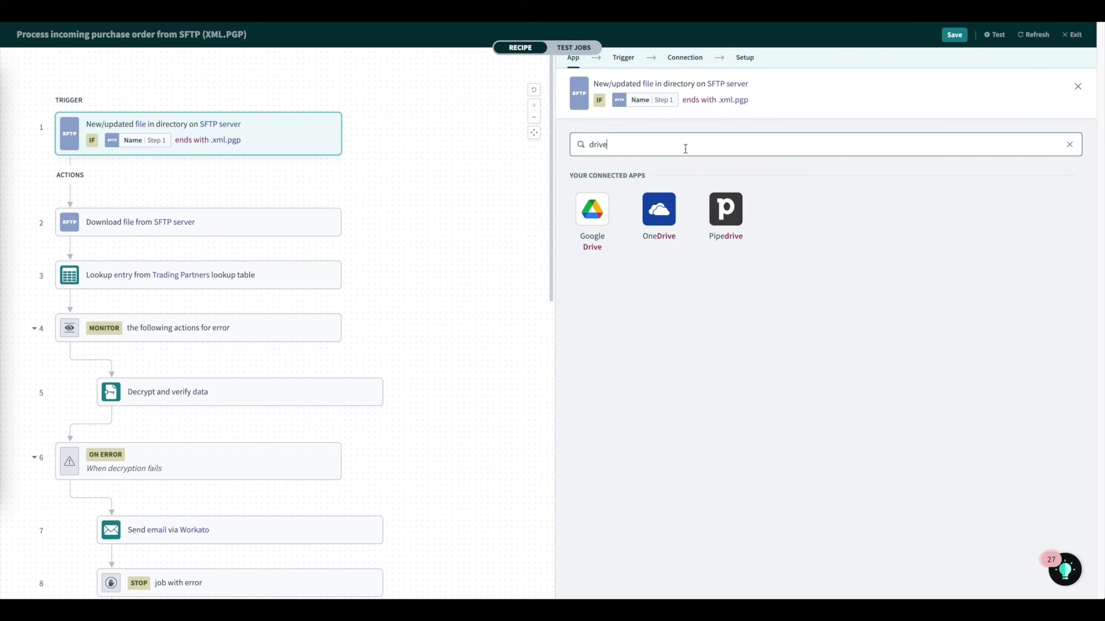
pyautogui.click(436, 307)
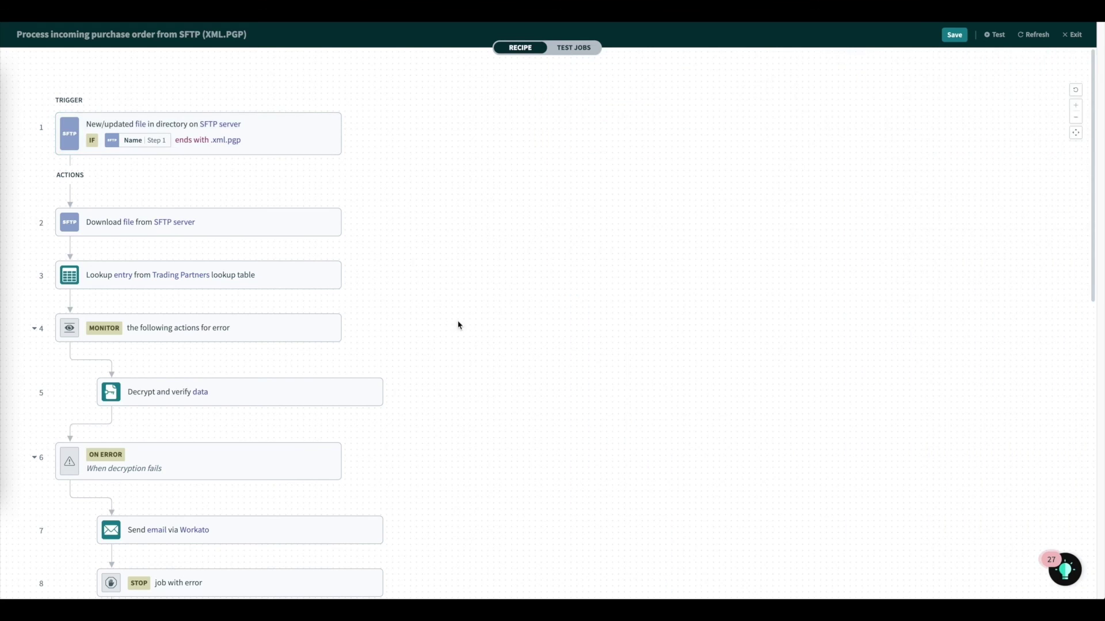
# Step: Browse the Parse XML document step's available apps, searching for parser
pyautogui.scroll(-5, 421, 337)
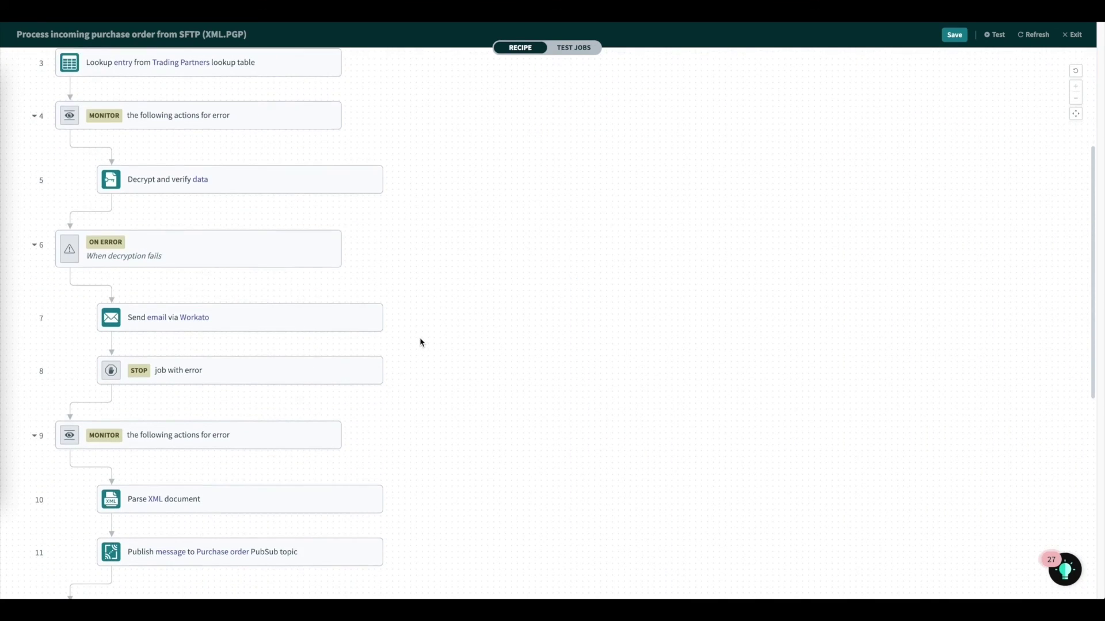
pyautogui.scroll(-1, 357, 351)
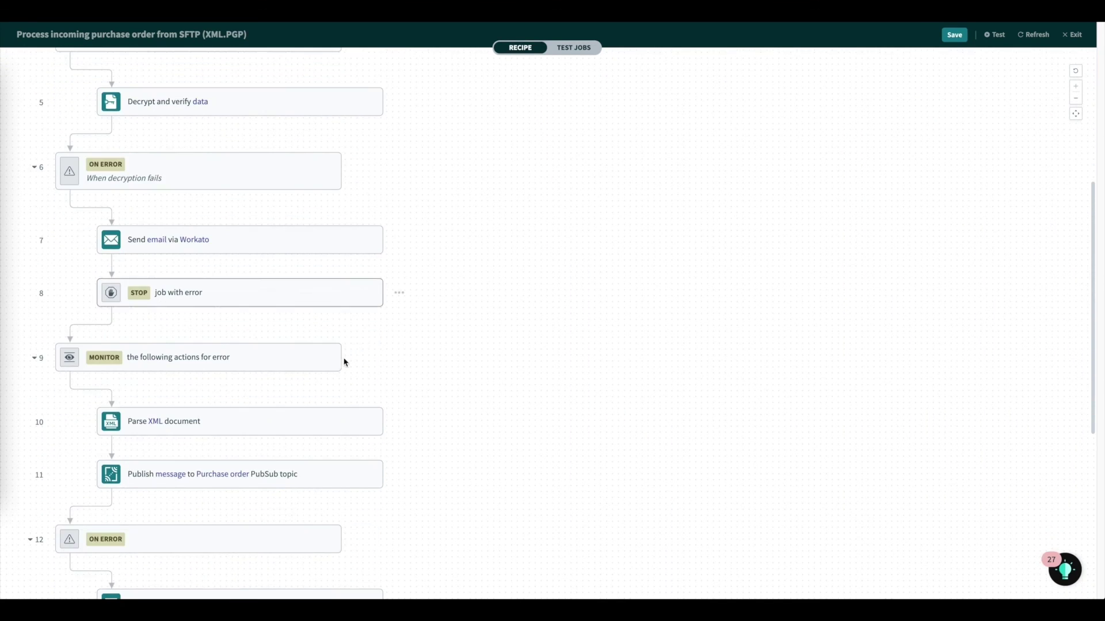
pyautogui.click(216, 429)
pyautogui.click(574, 60)
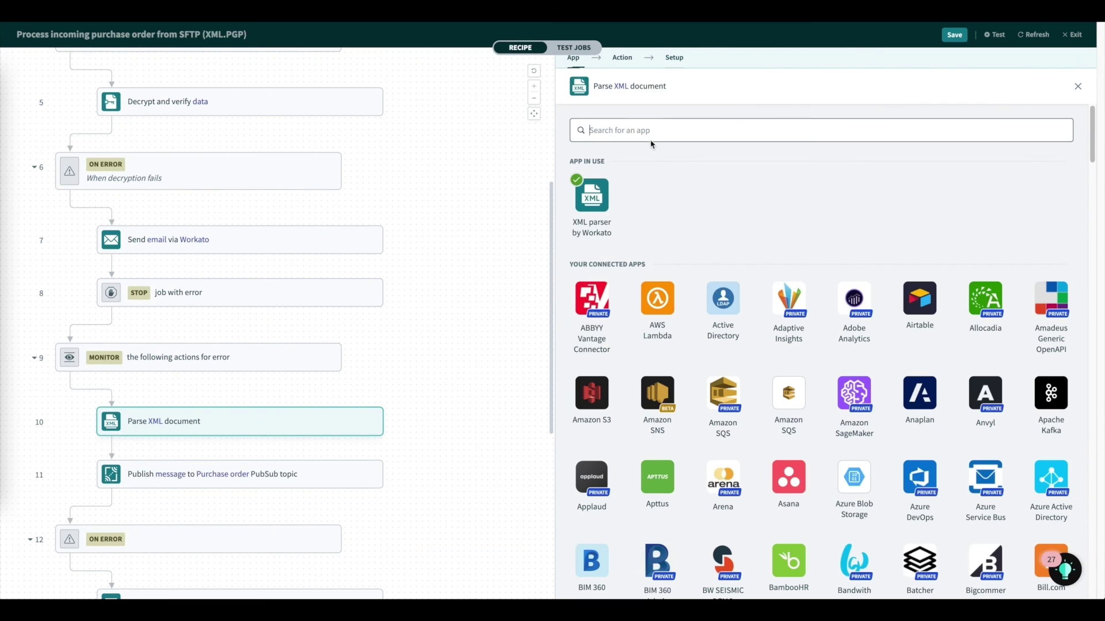
pyautogui.write('parser')
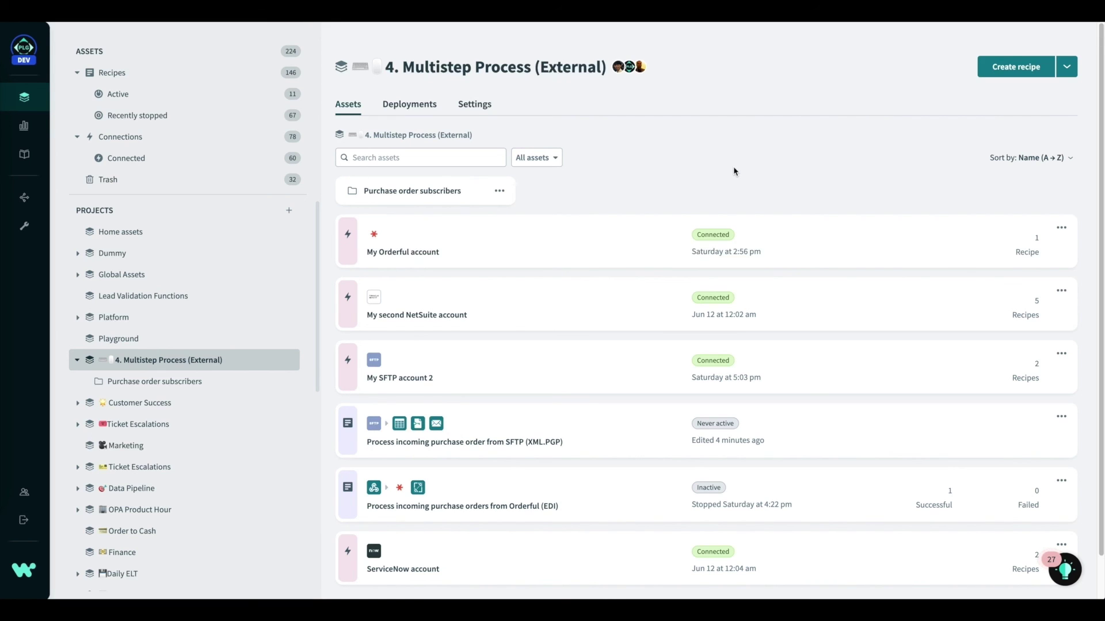
# Step: Deploy the entire project to Test, adding all 10 assets with no updates
pyautogui.click(409, 104)
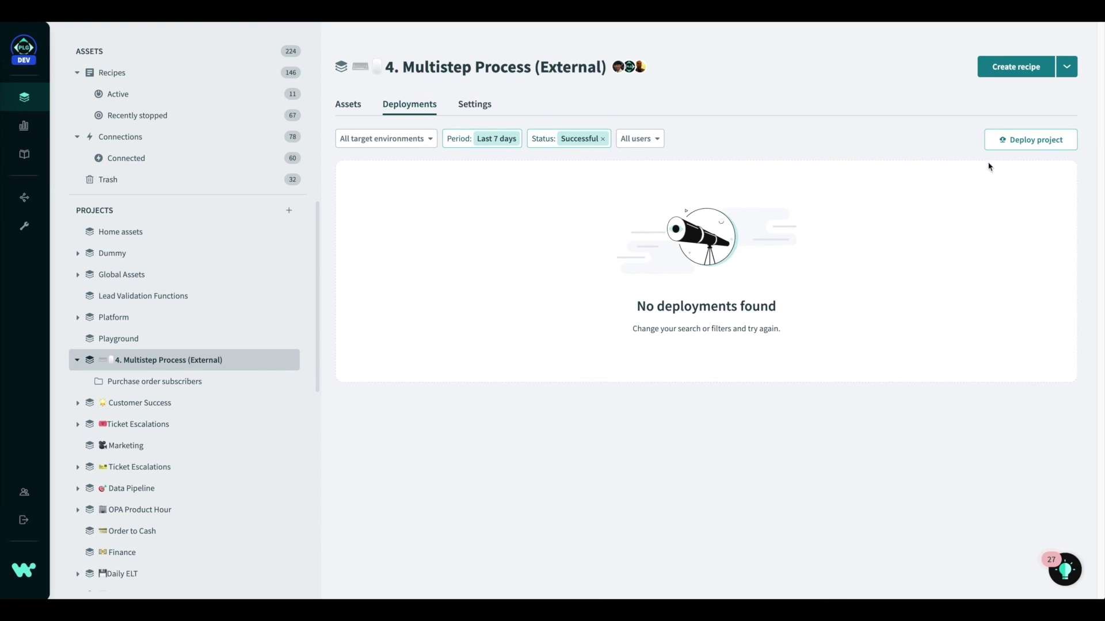
pyautogui.click(1025, 144)
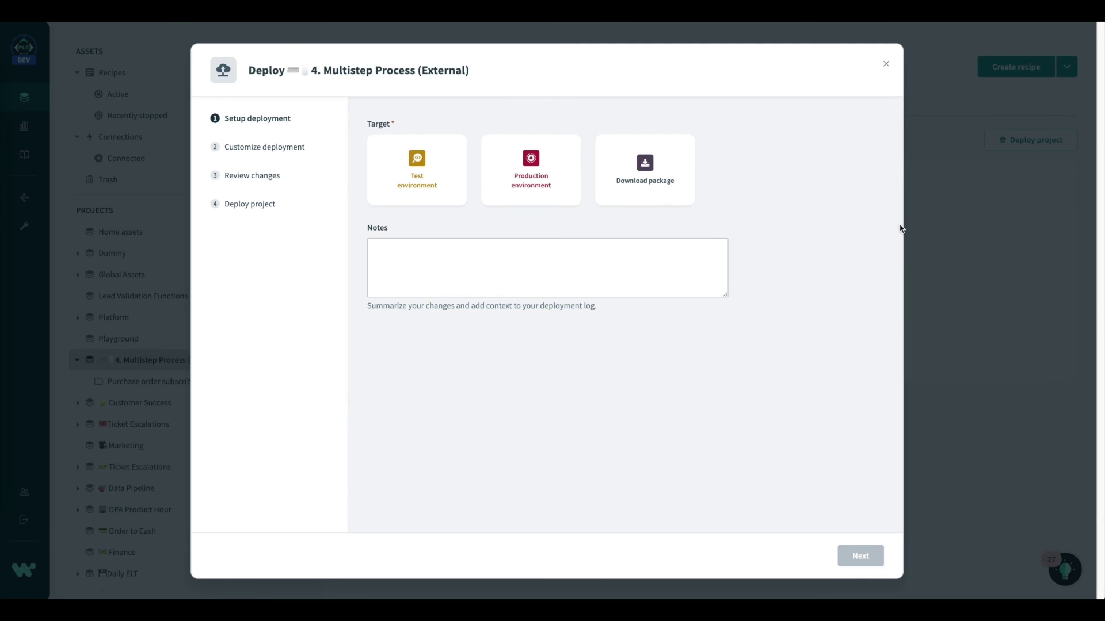
pyautogui.click(403, 171)
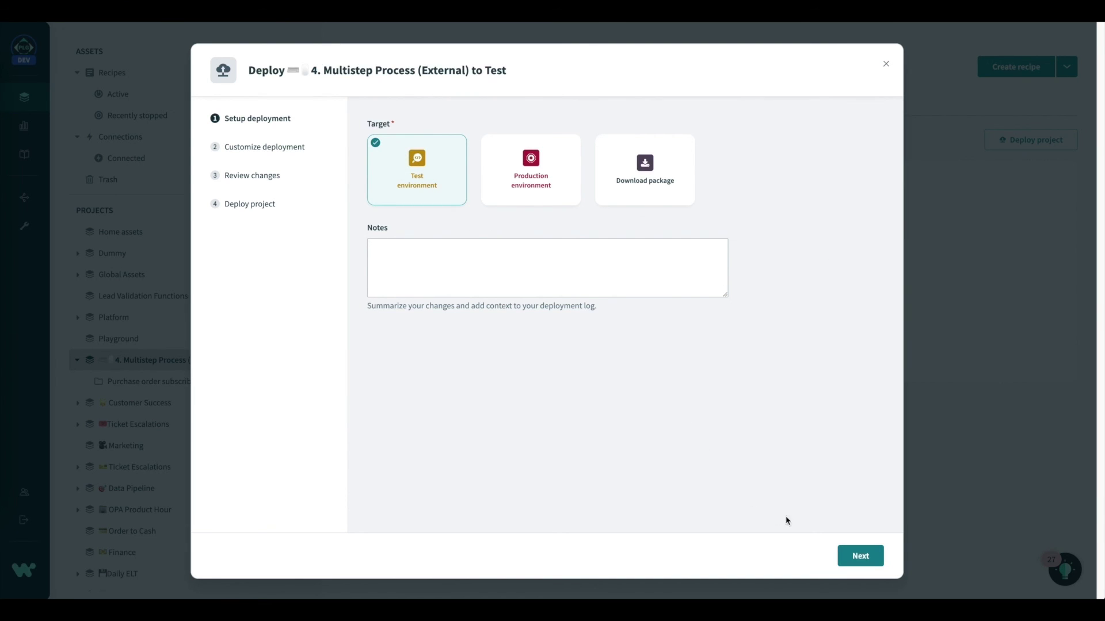
pyautogui.click(858, 558)
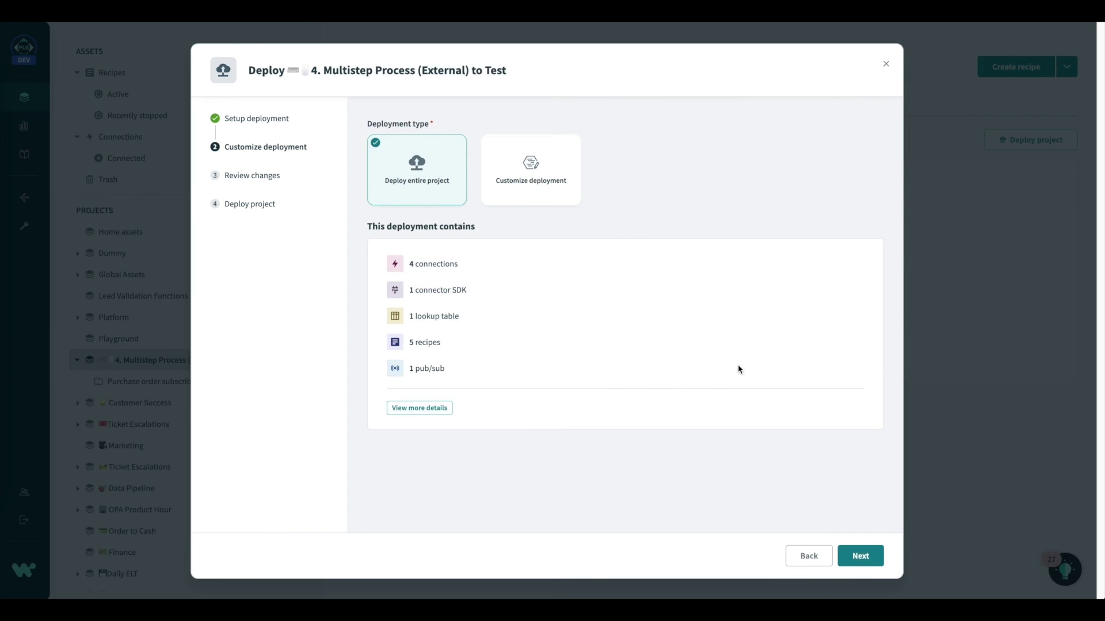
pyautogui.click(451, 409)
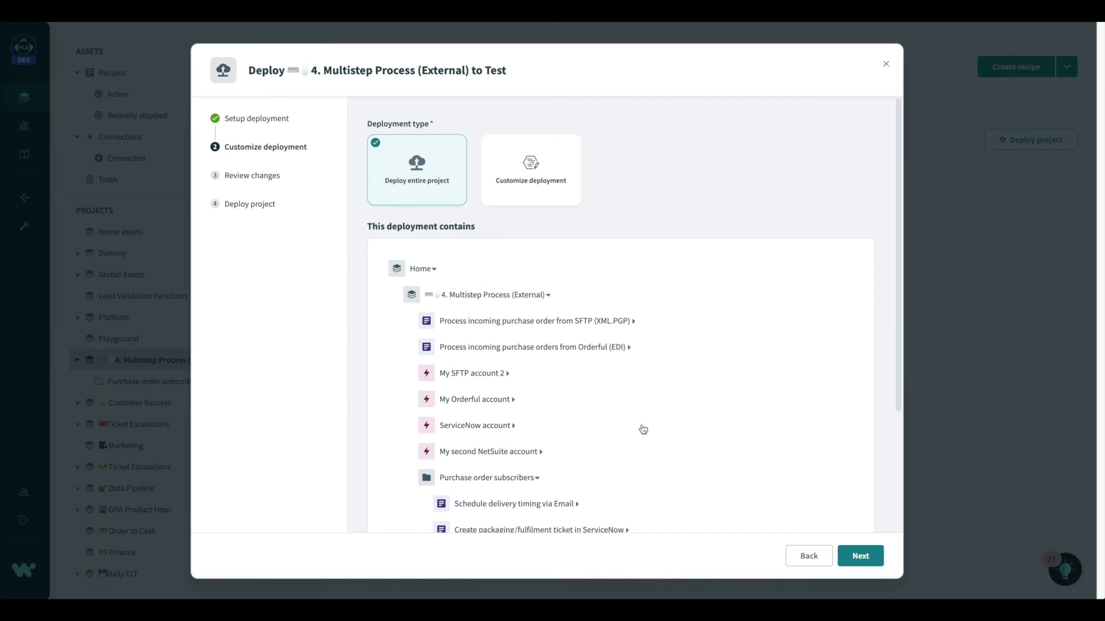
pyautogui.click(864, 557)
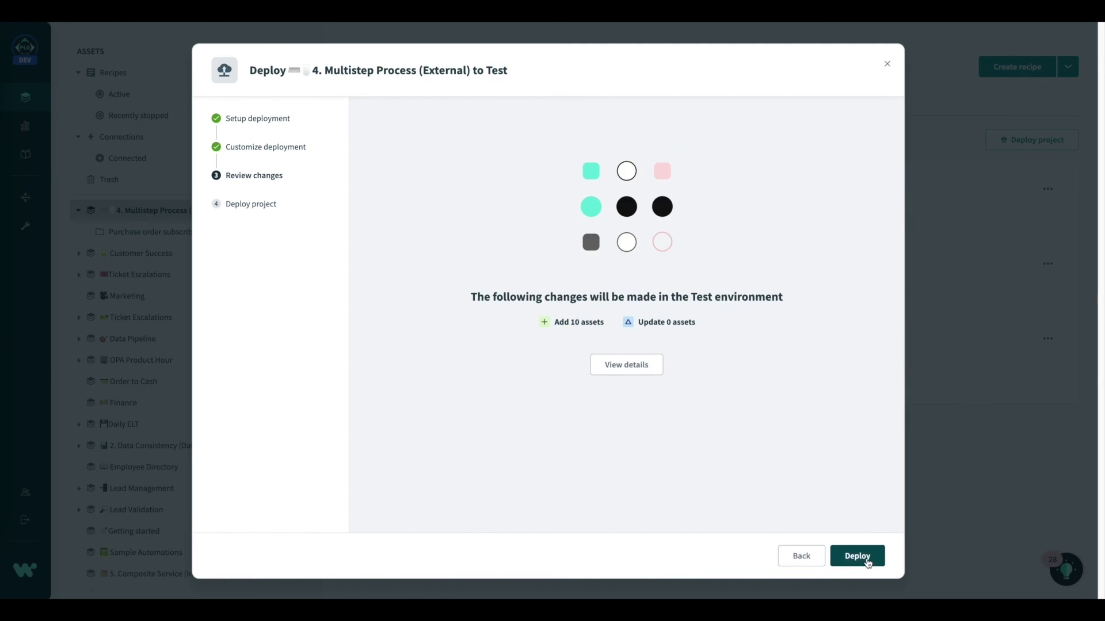
pyautogui.click(867, 557)
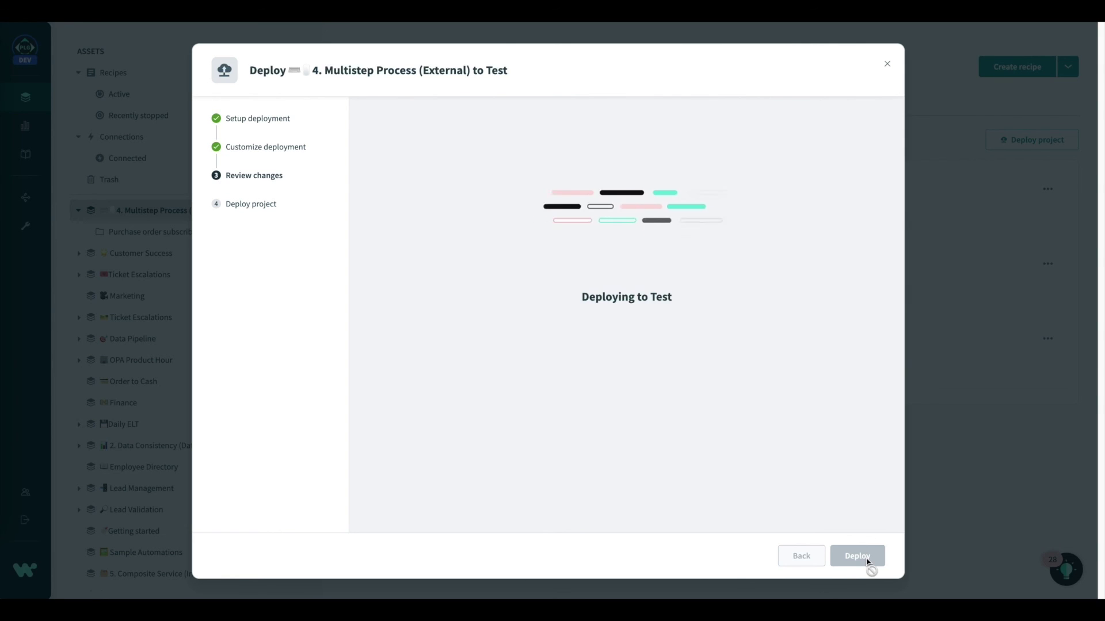